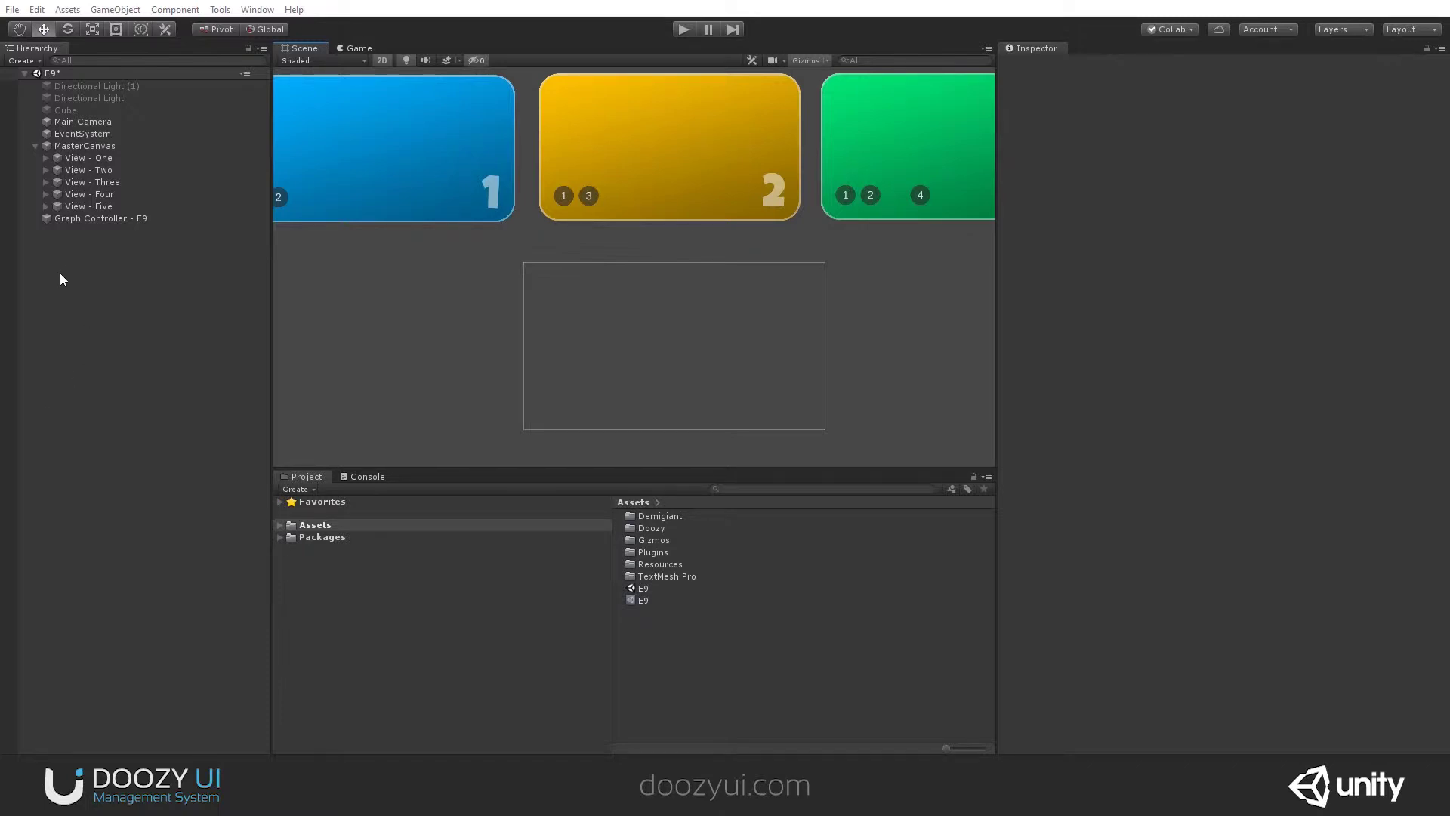
# Zoom the Scene onto the canvas and bring up MasterCanvas's add-child context menu
pyautogui.scroll(3, 673, 343)
pyautogui.rightClick(109, 148)
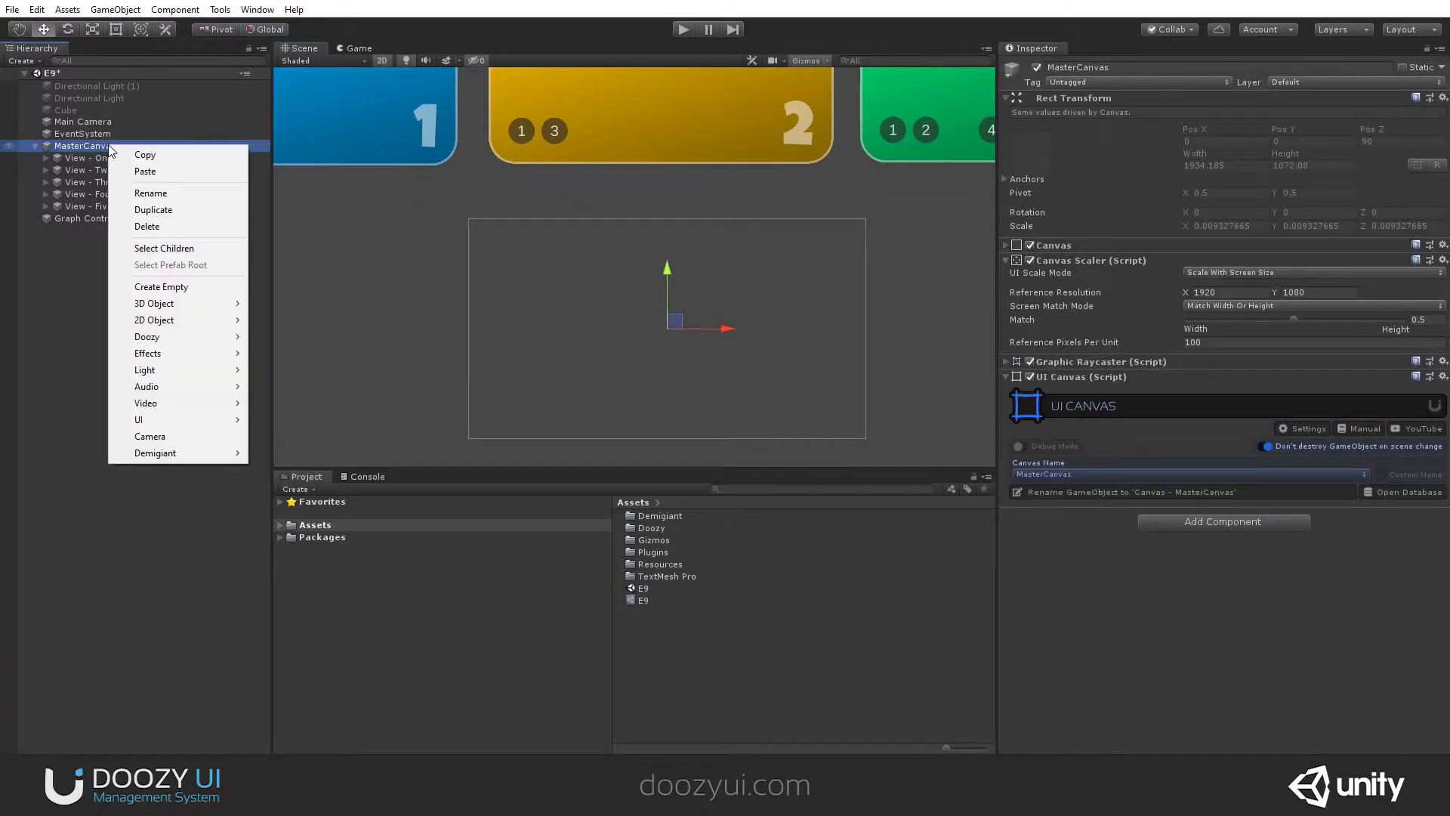
# Create an empty 'Progress Bar' under MasterCanvas, bottom-stretch anchored, Height 128
pyautogui.click(212, 287)
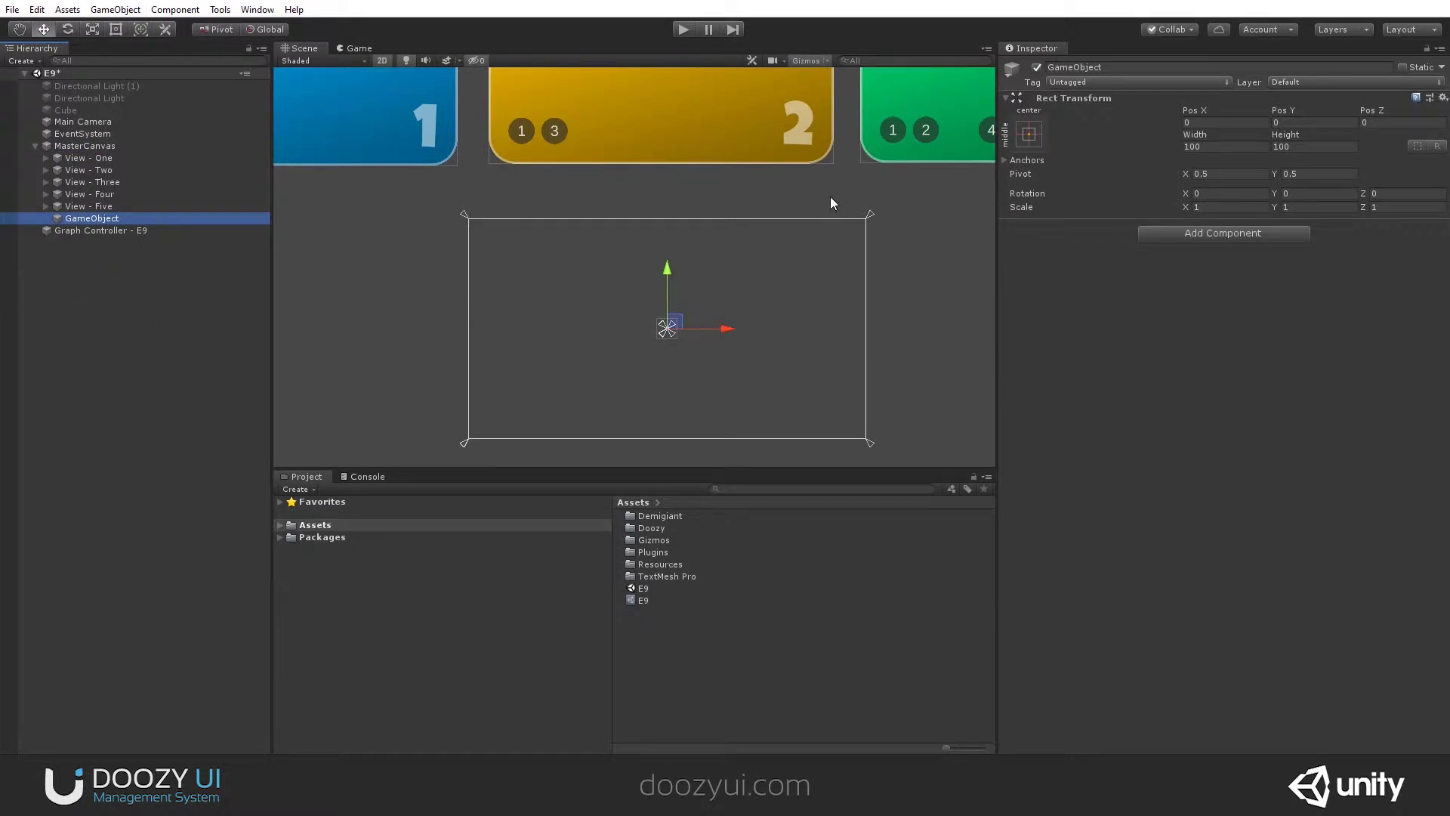
pyautogui.write('Progress Bar')
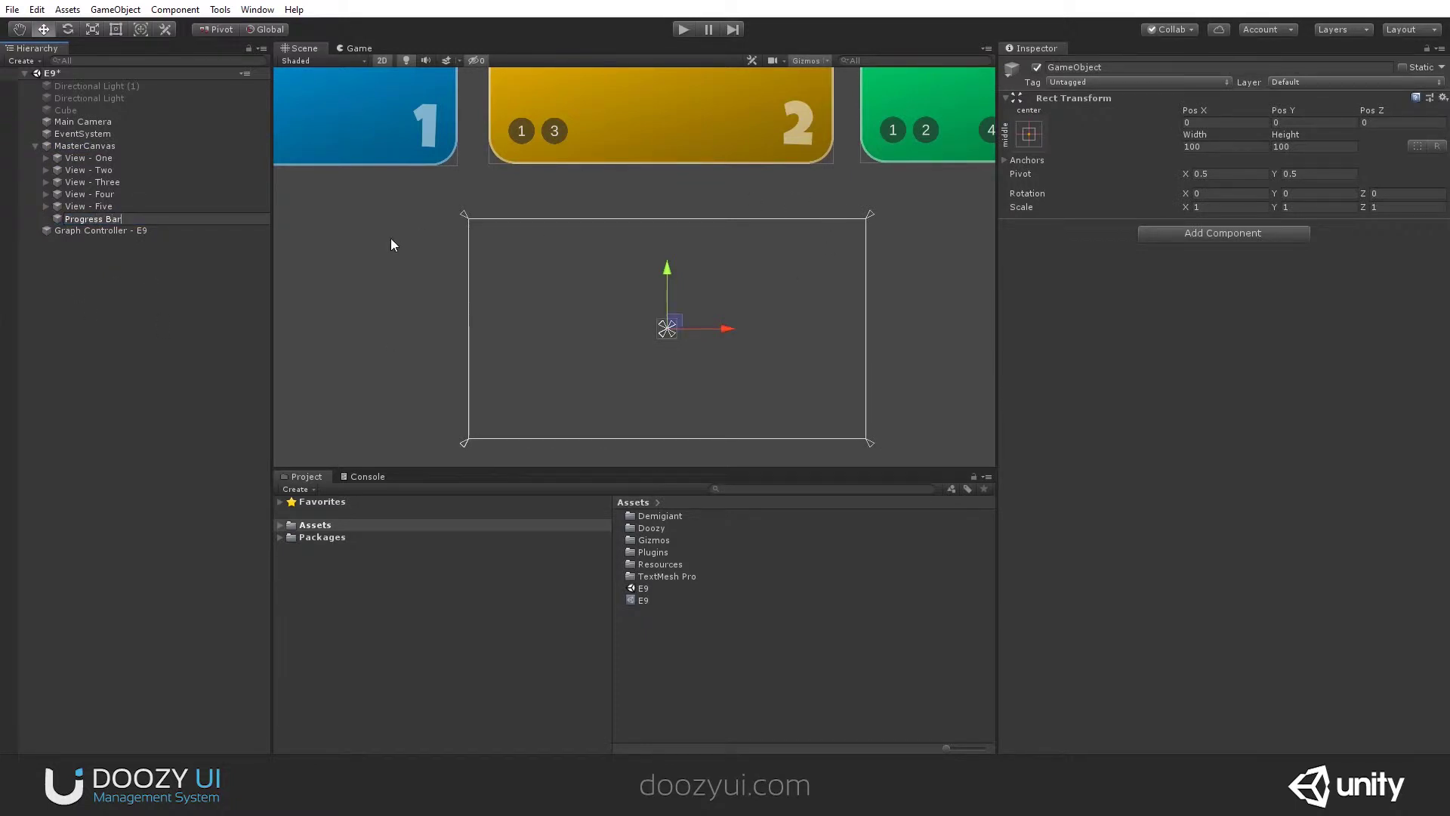
pyautogui.press('Return')
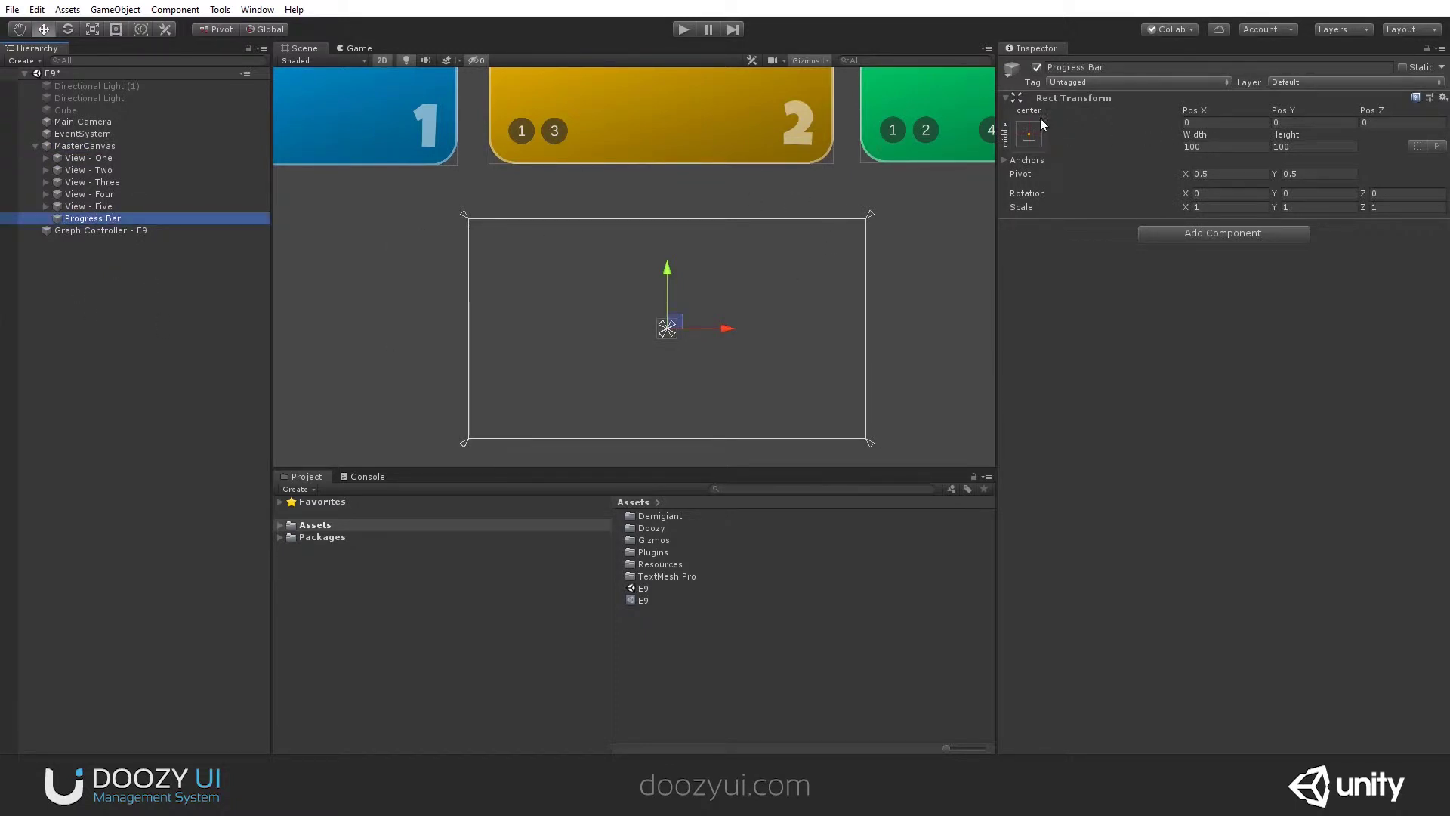
pyautogui.click(1038, 124)
pyautogui.keyDown('alt'); pyautogui.click(1198, 324); pyautogui.keyUp('alt')
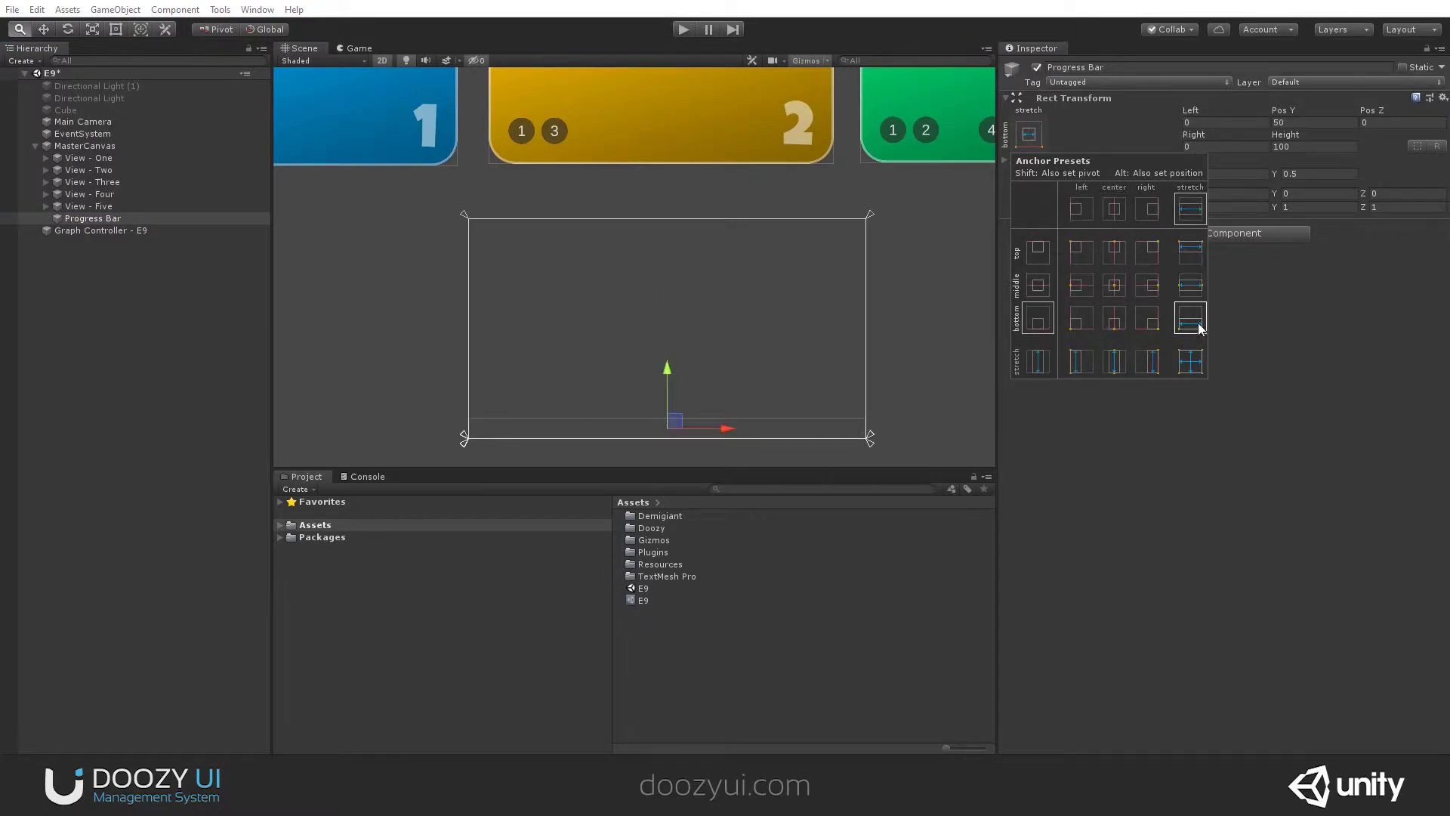
pyautogui.click(1314, 148)
pyautogui.click(1322, 148)
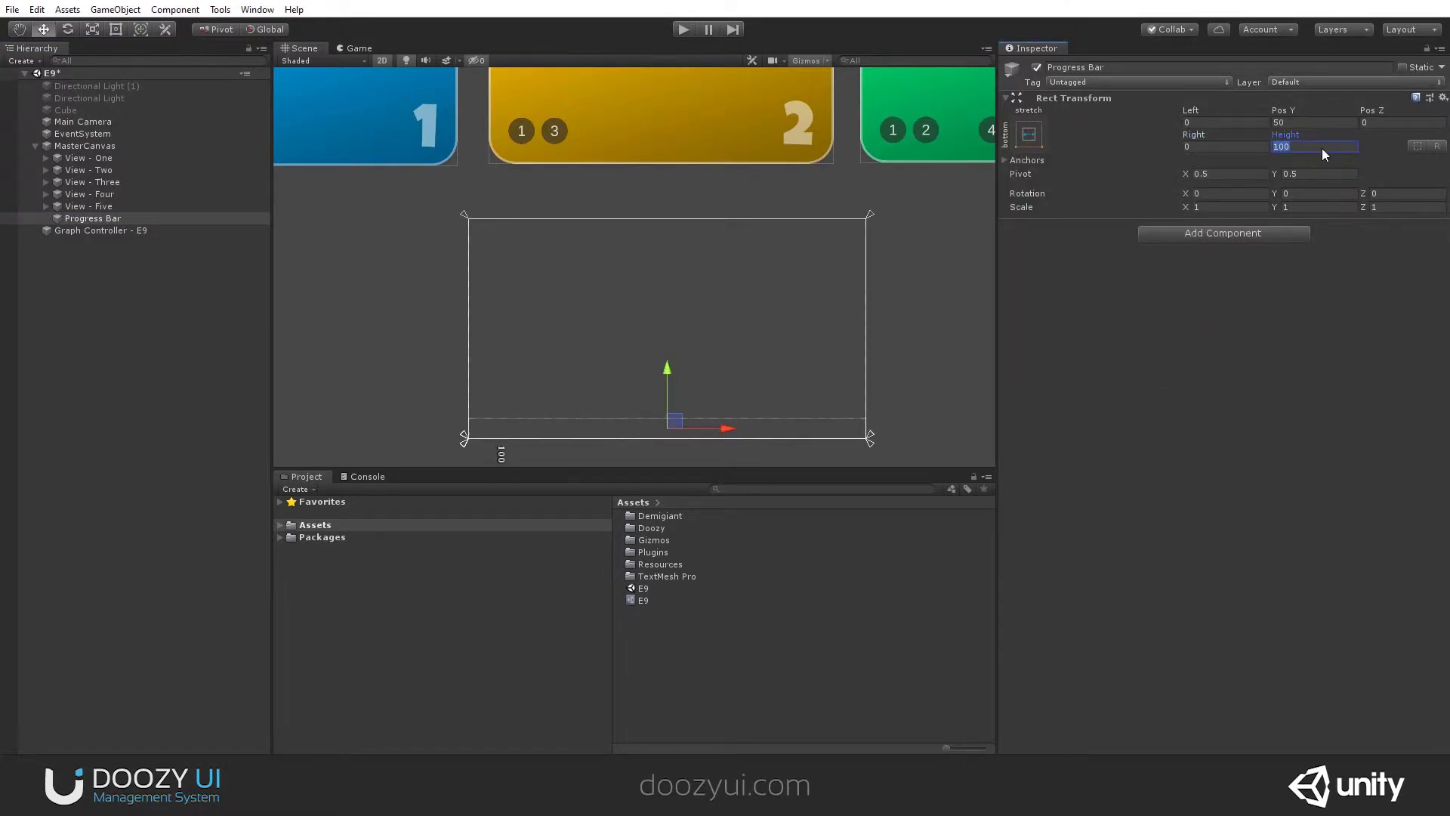
pyautogui.write('256')
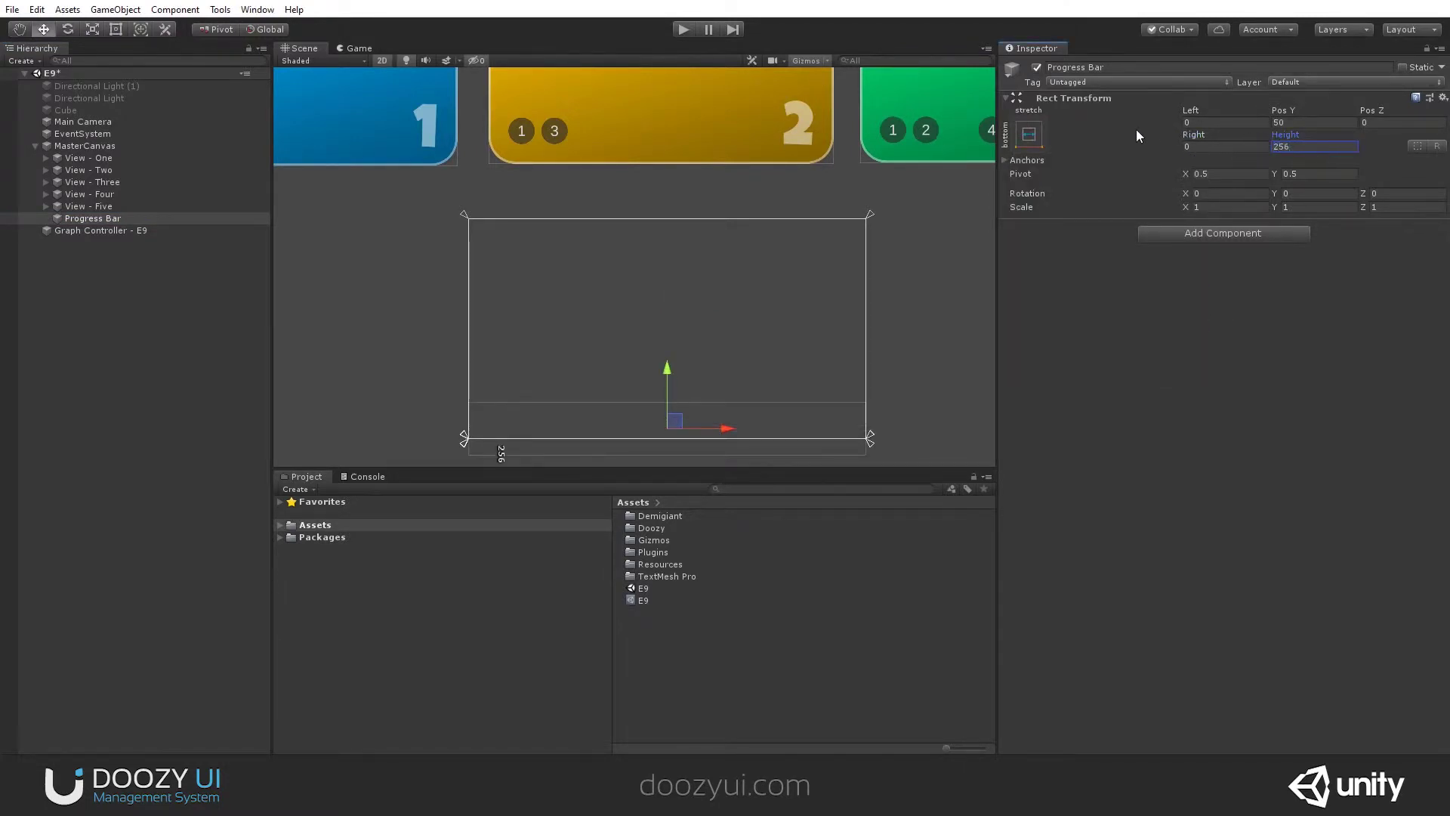
pyautogui.press('BackSpace')
pyautogui.press('BackSpace')
pyautogui.press('BackSpace')
pyautogui.write('128')
pyautogui.click(1029, 134)
pyautogui.click(1201, 322)
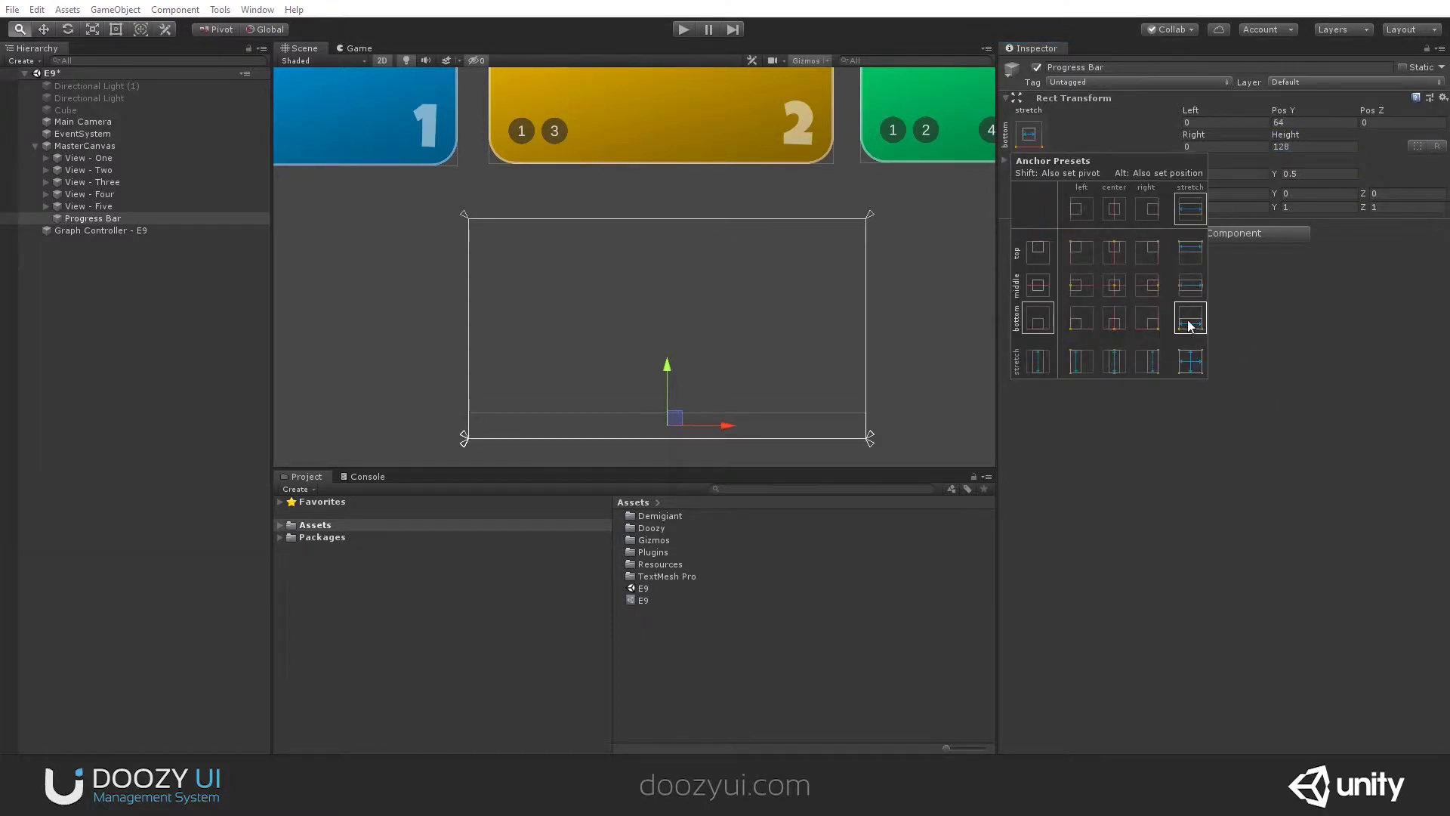
# Add a UI Image inside Progress Bar named 'Background'
pyautogui.rightClick(84, 219)
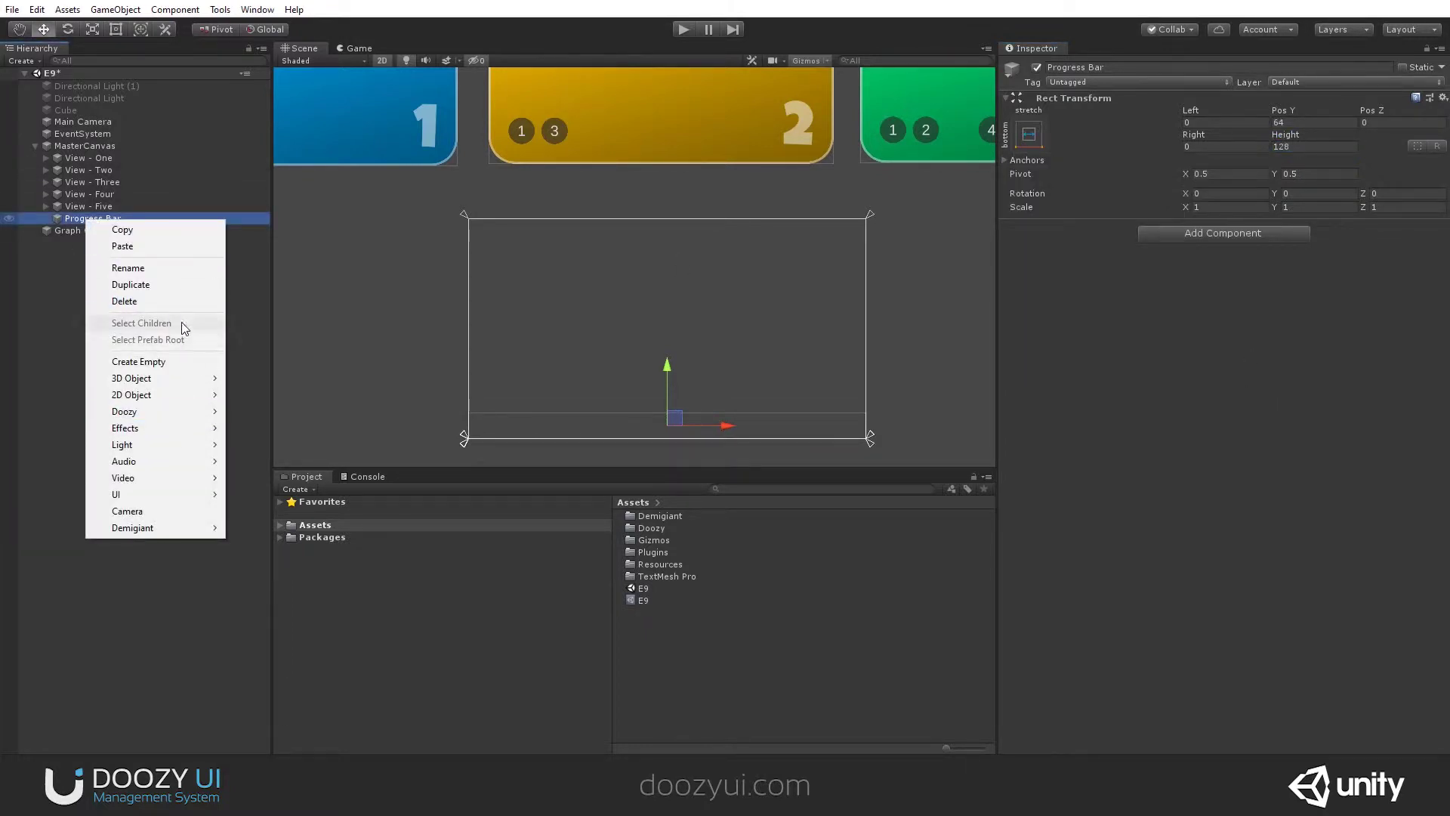
pyautogui.moveTo(128, 496)
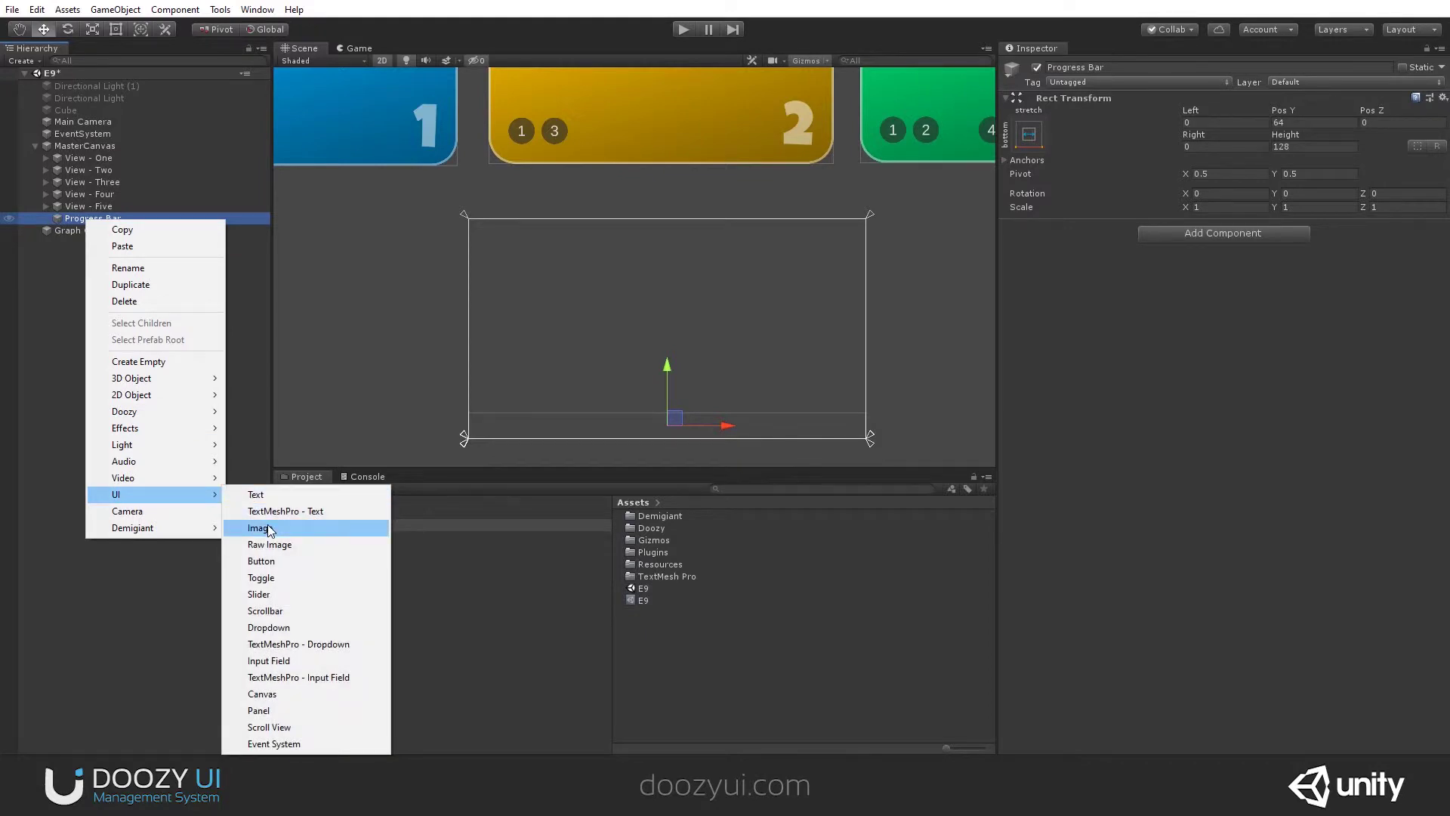
pyautogui.click(260, 528)
pyautogui.write('Backgrouns')
pyautogui.press('Return')
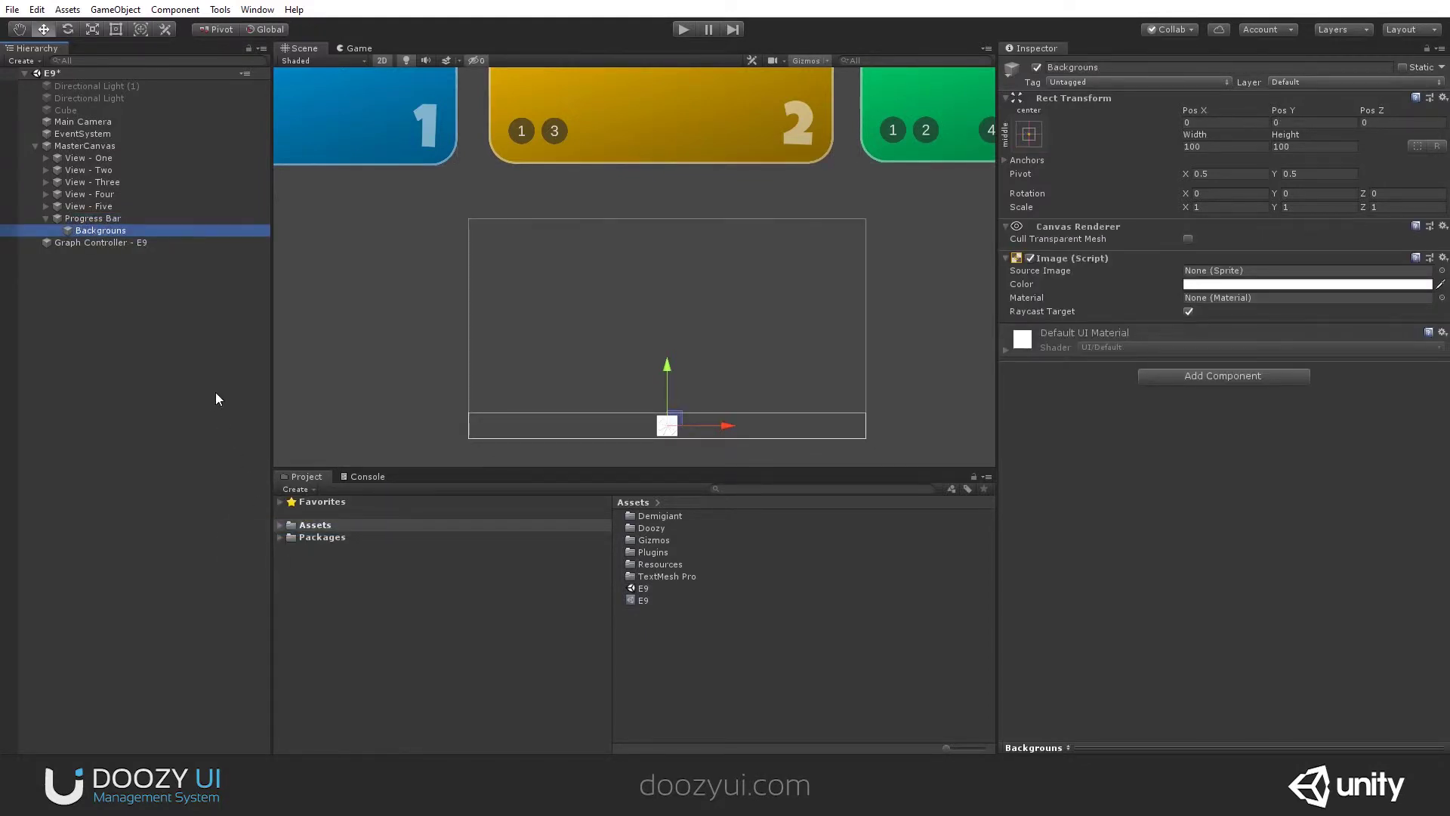
pyautogui.press('F2')
pyautogui.press('End')
pyautogui.press('BackSpace')
pyautogui.write('d')
pyautogui.press('Return')
# Stretch Background to fill Progress Bar and make it translucent black (alpha 184)
pyautogui.click(1029, 134)
pyautogui.keyDown('alt'); pyautogui.click(1183, 355); pyautogui.keyUp('alt')
pyautogui.click(1307, 285)
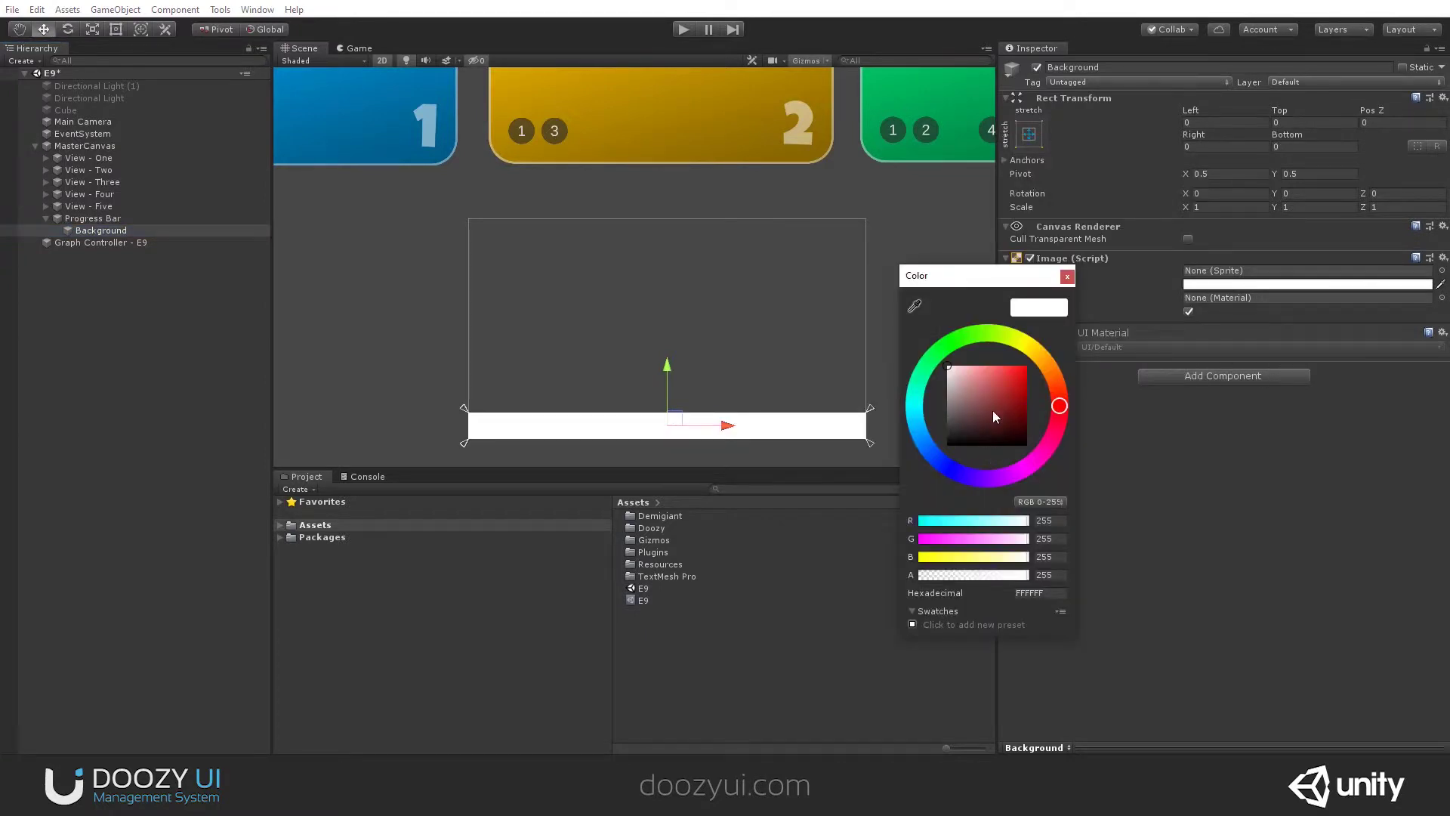
pyautogui.moveTo(1013, 414); pyautogui.dragTo(935, 483)
pyautogui.moveTo(973, 575)
pyautogui.mouseDown()
pyautogui.moveTo(961, 578)
pyautogui.moveTo(998, 577)
pyautogui.mouseUp()
pyautogui.click(1068, 276)
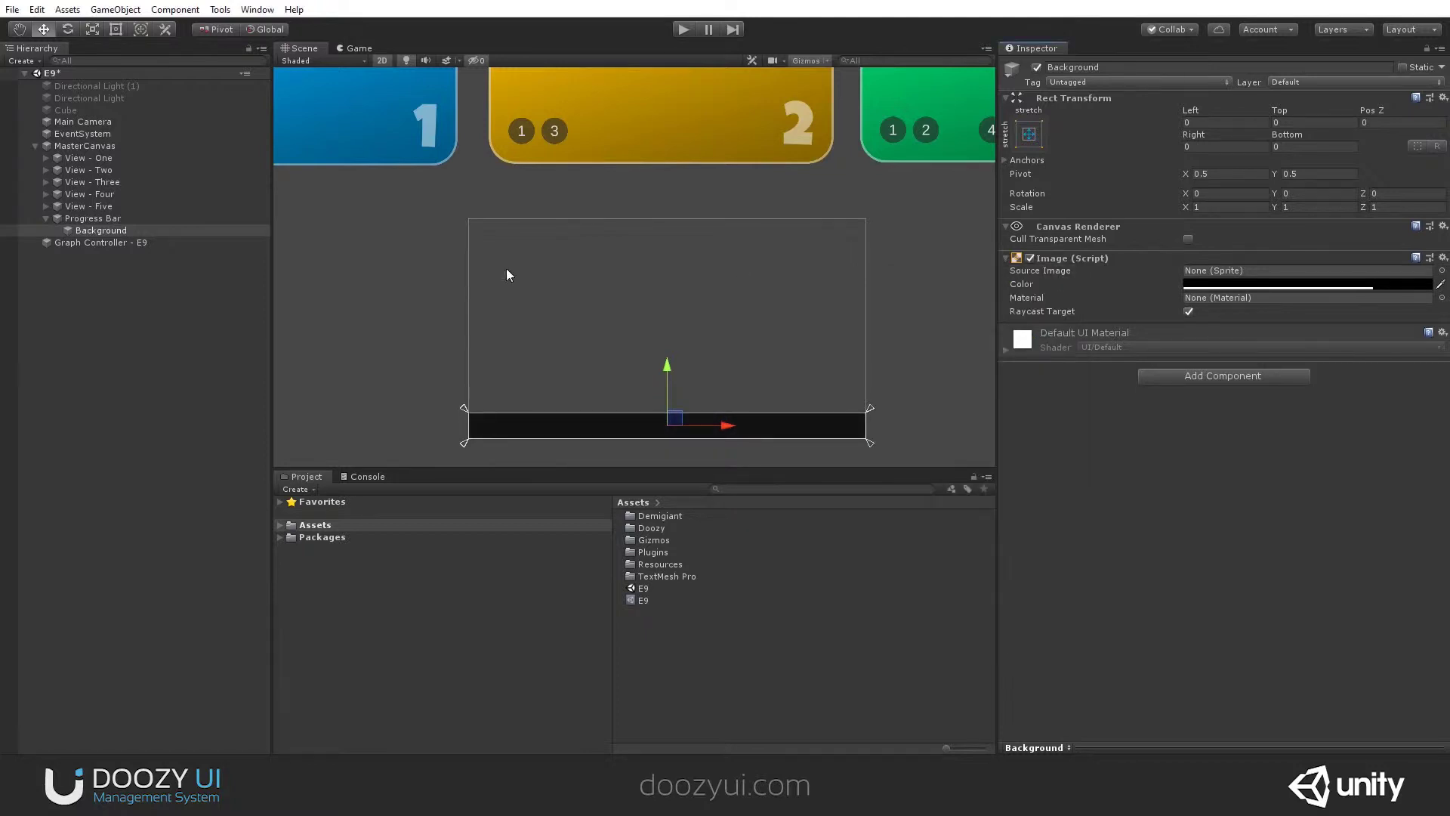
# Duplicate Background as 'Bar' and colour it vivid blue, sampled from the blue panel
pyautogui.click(146, 230)
pyautogui.hotkey('ctrl', 'd')
pyautogui.click(148, 243)
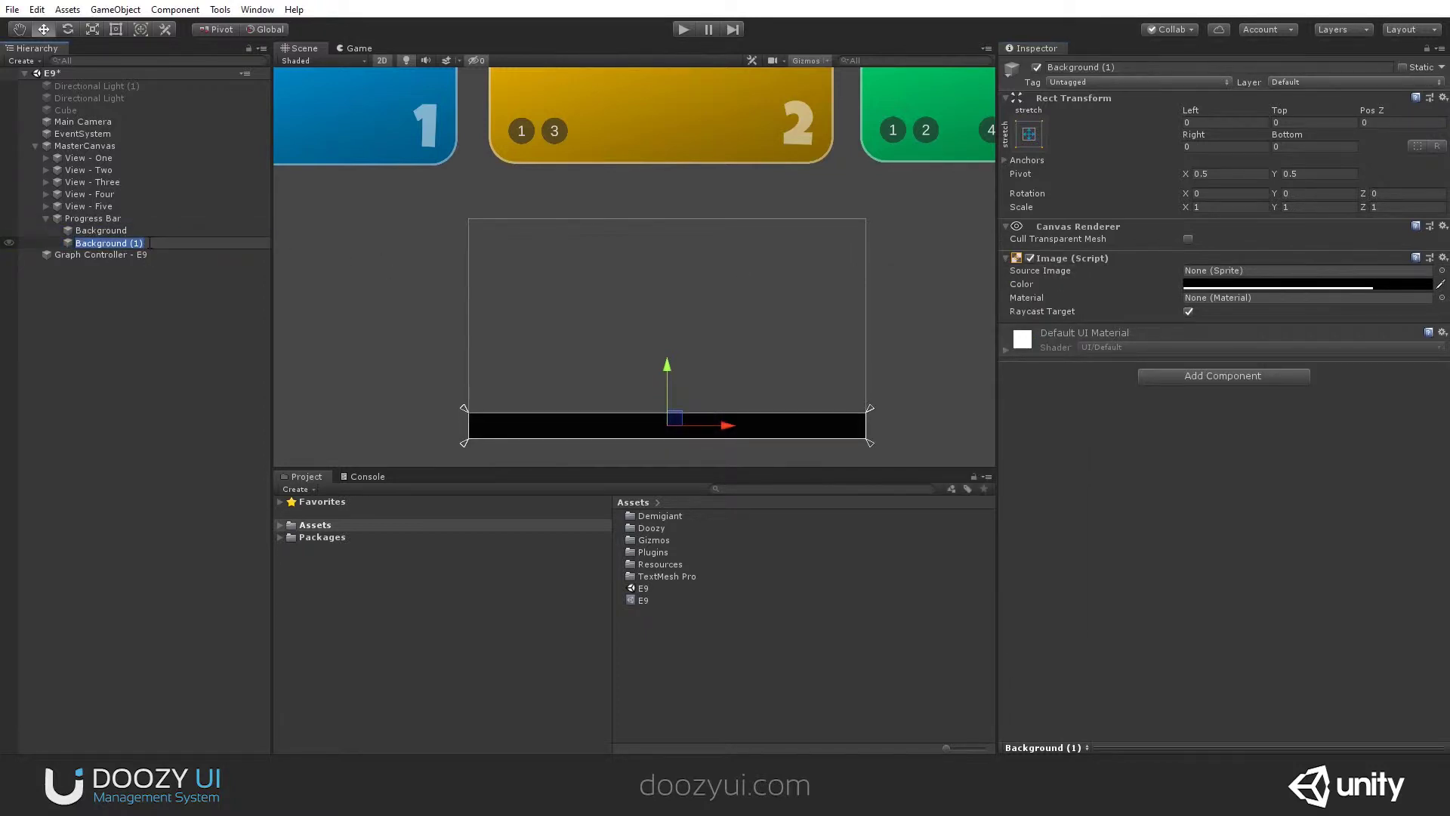
pyautogui.write('Bar')
pyautogui.press('Return')
pyautogui.click(1307, 284)
pyautogui.moveTo(956, 404); pyautogui.dragTo(1065, 364)
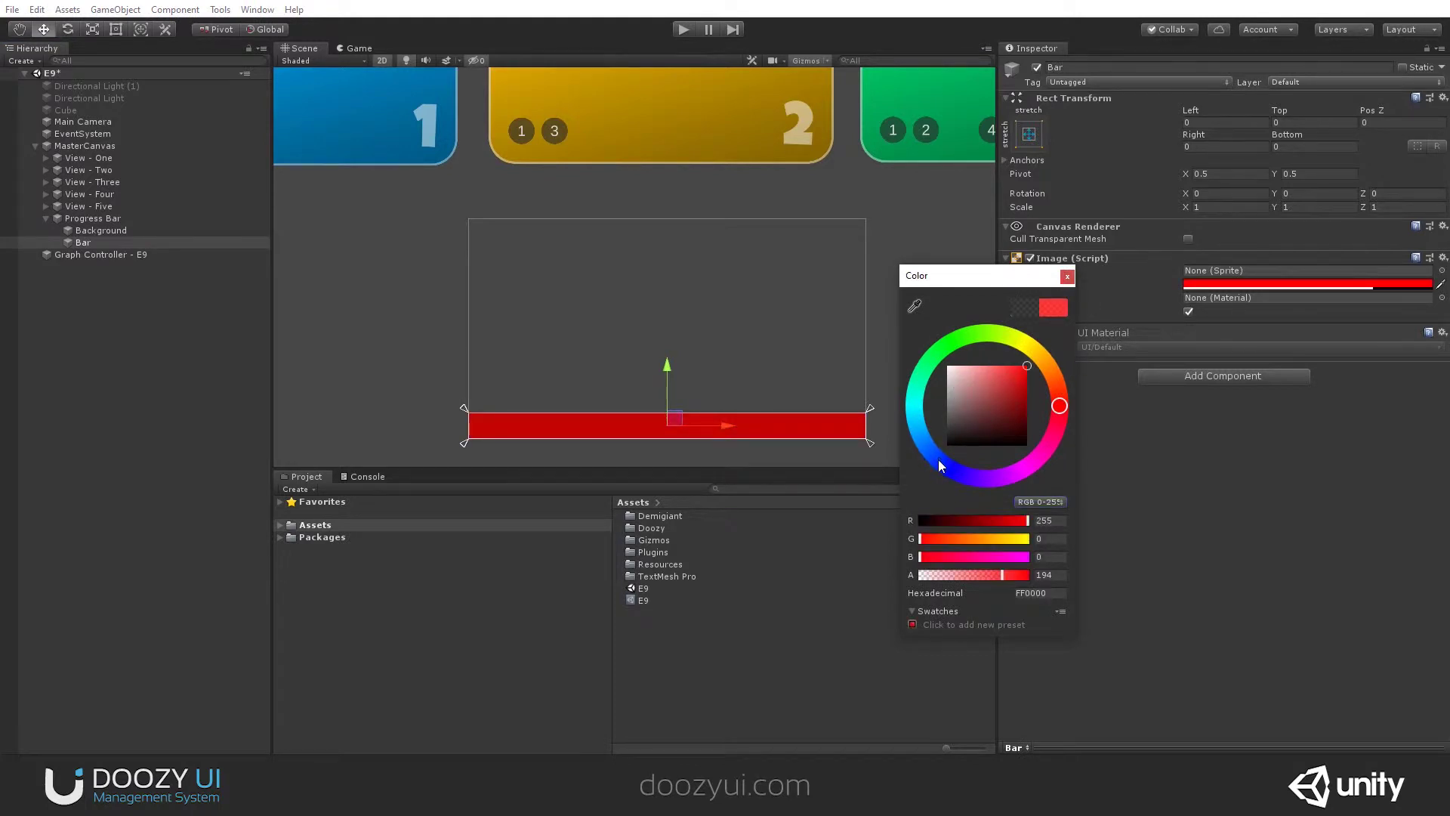
pyautogui.moveTo(941, 466); pyautogui.dragTo(886, 391)
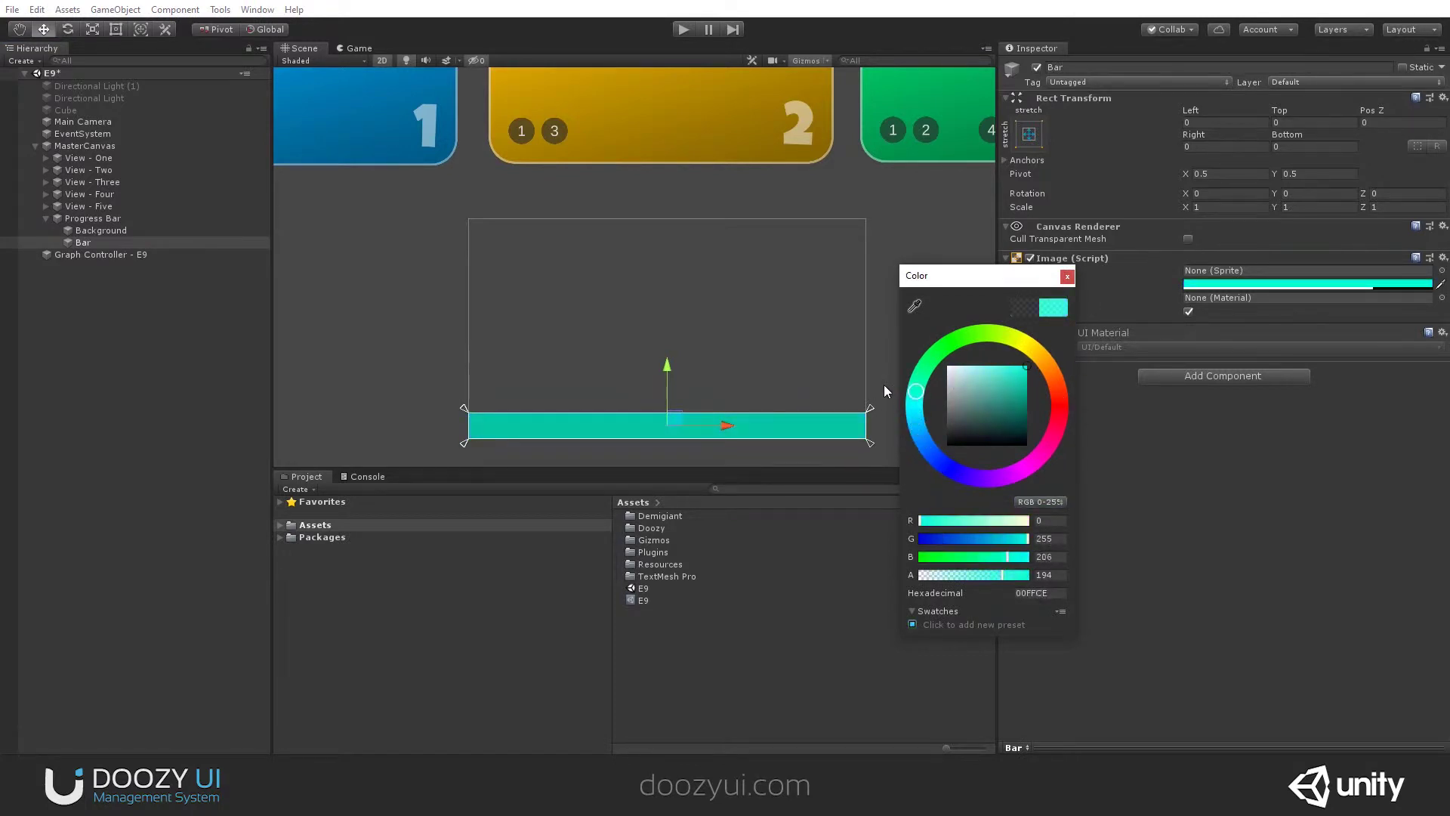
pyautogui.click(915, 305)
pyautogui.click(356, 121)
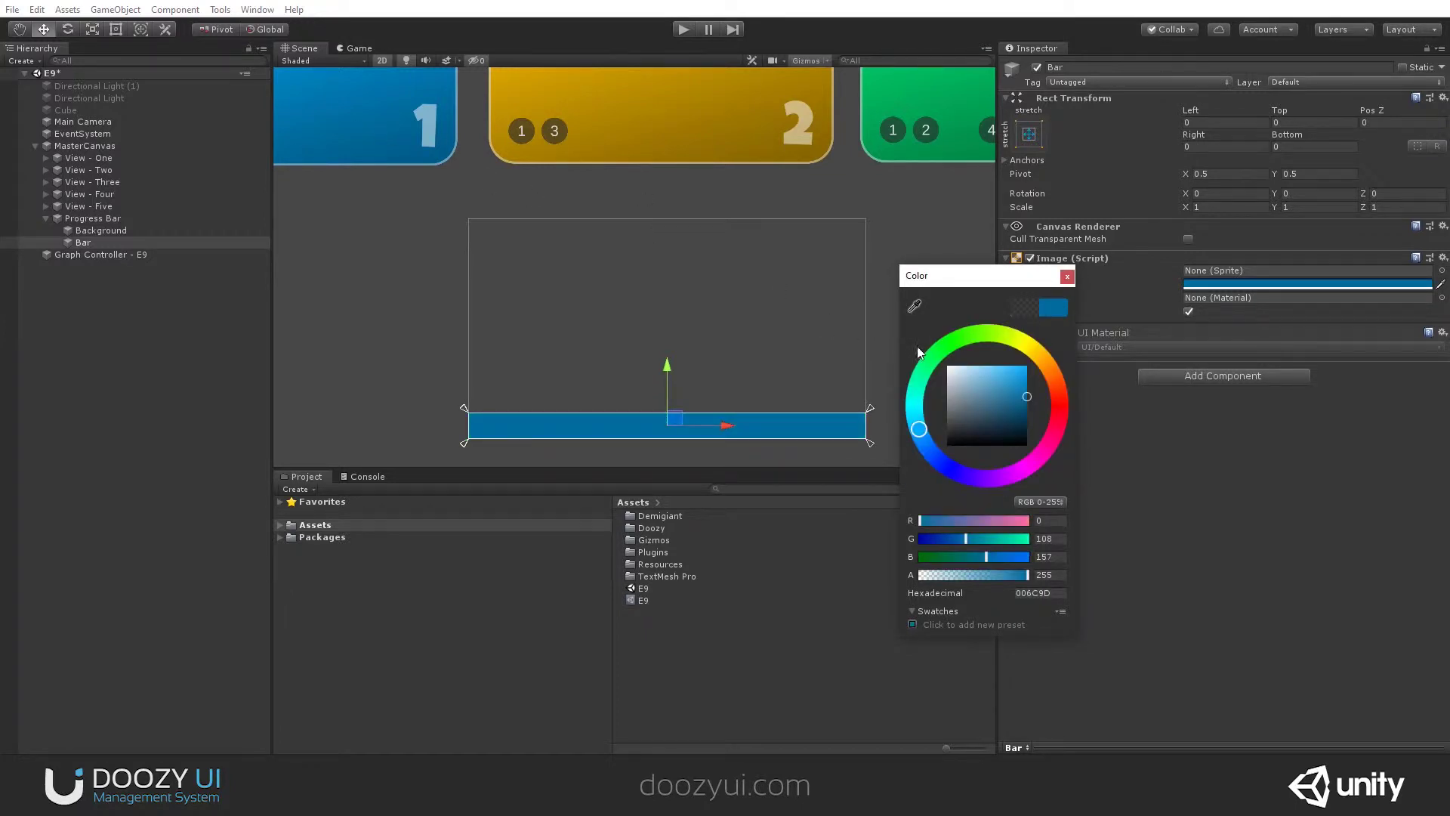
pyautogui.moveTo(1024, 402); pyautogui.dragTo(1026, 369)
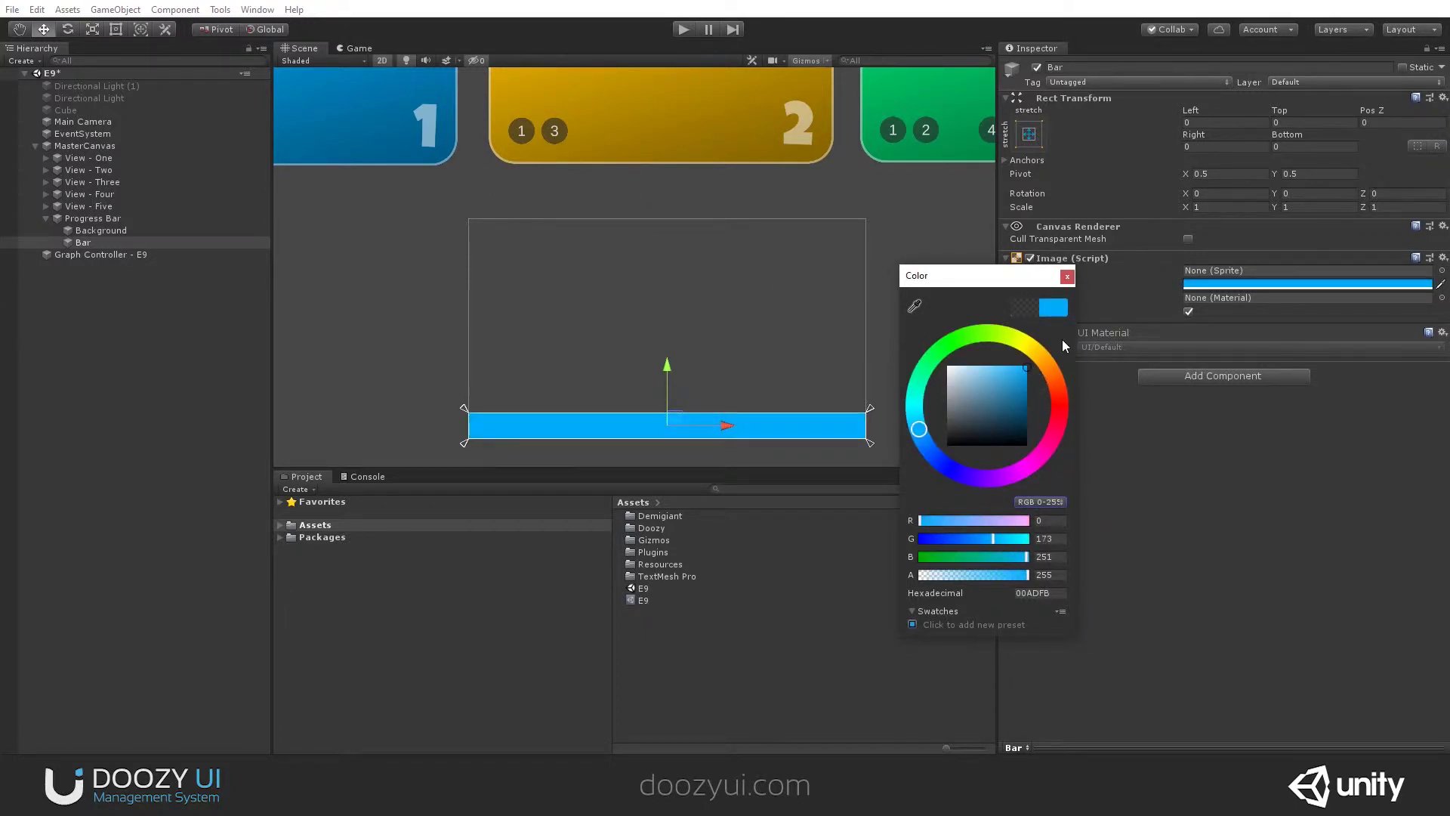
pyautogui.click(1069, 279)
# Assign the SquareFull sprite to Bar
pyautogui.click(1442, 270)
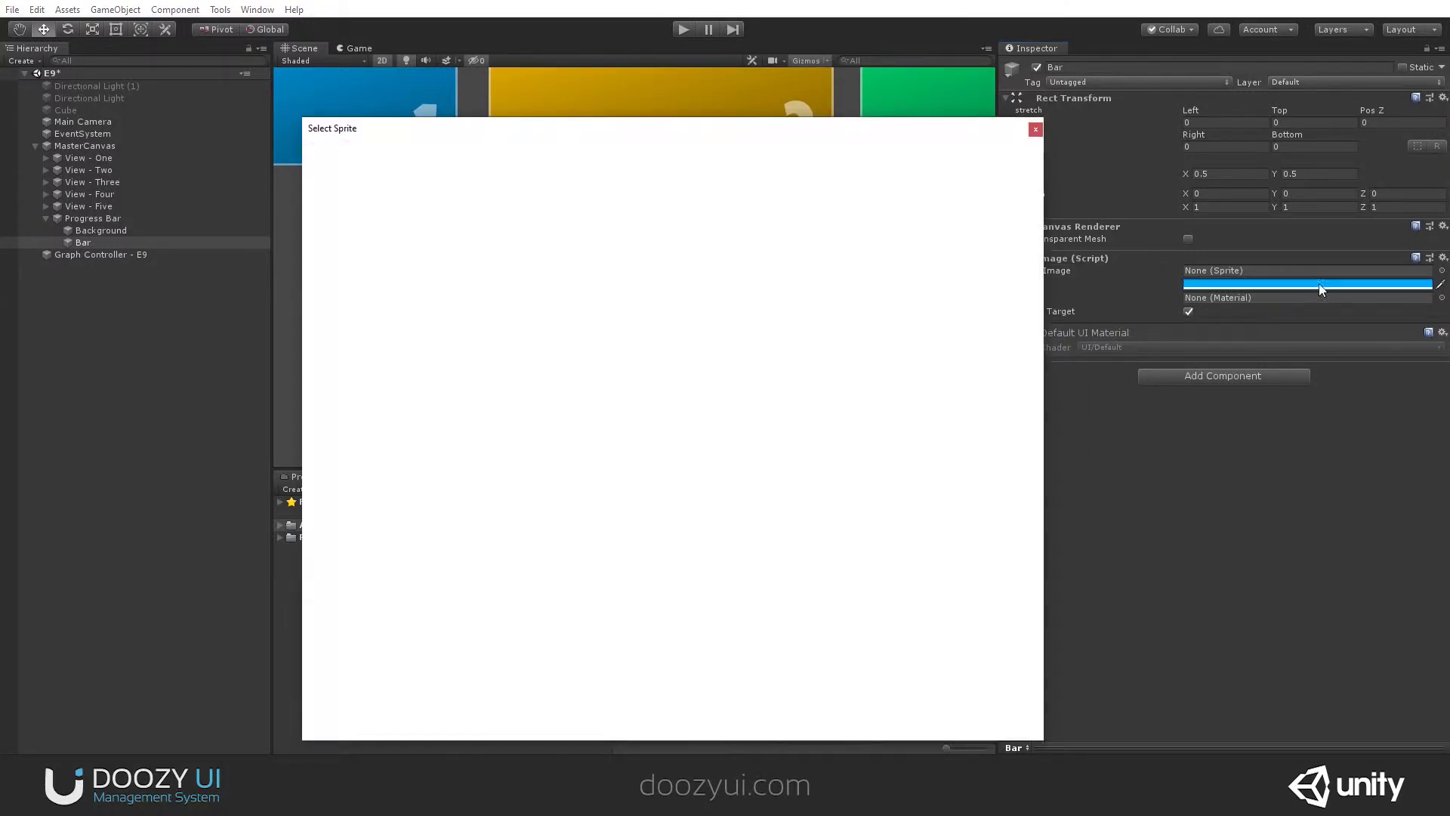
pyautogui.scroll(-20, 745, 497)
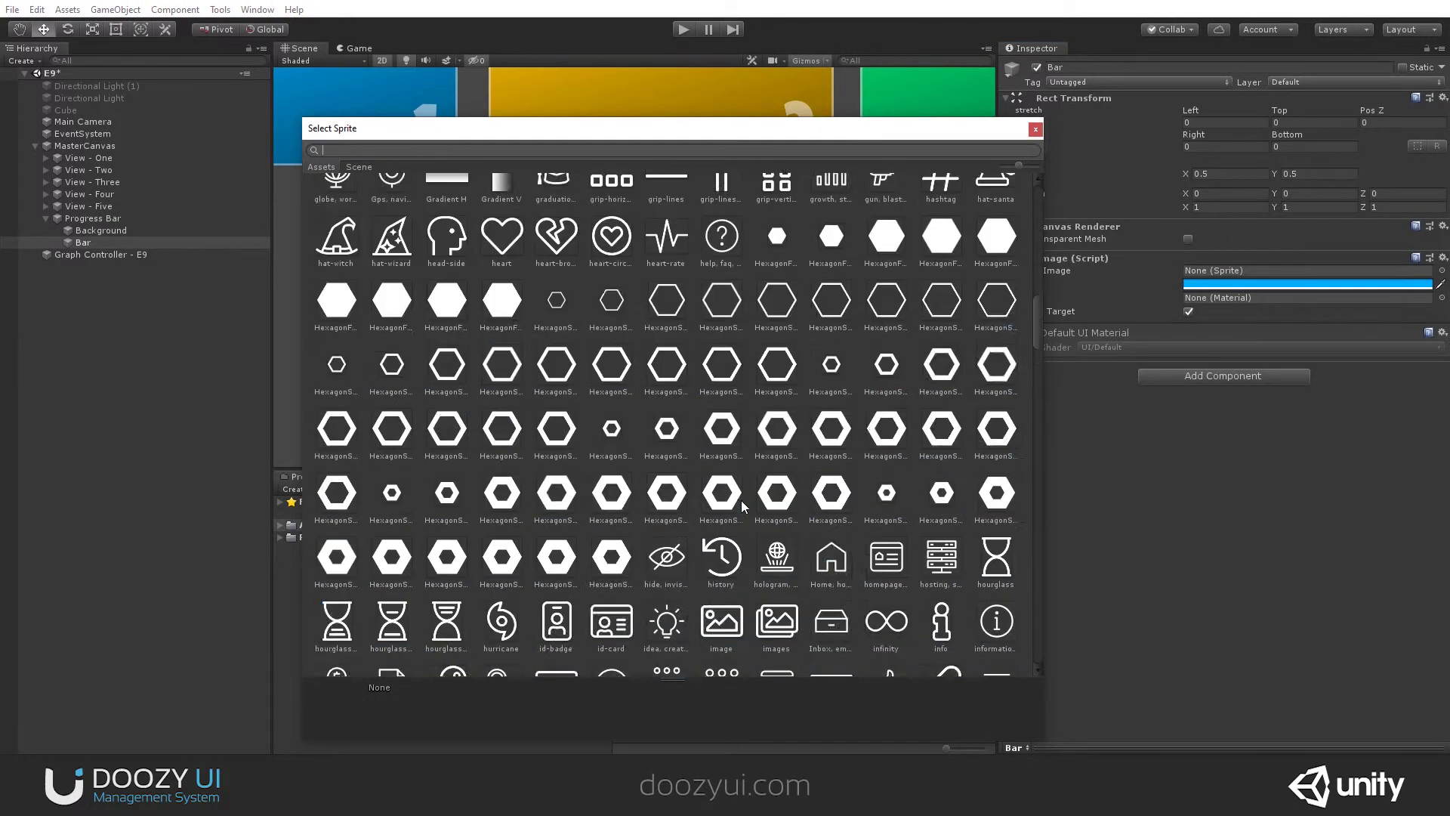
pyautogui.scroll(-15, 742, 506)
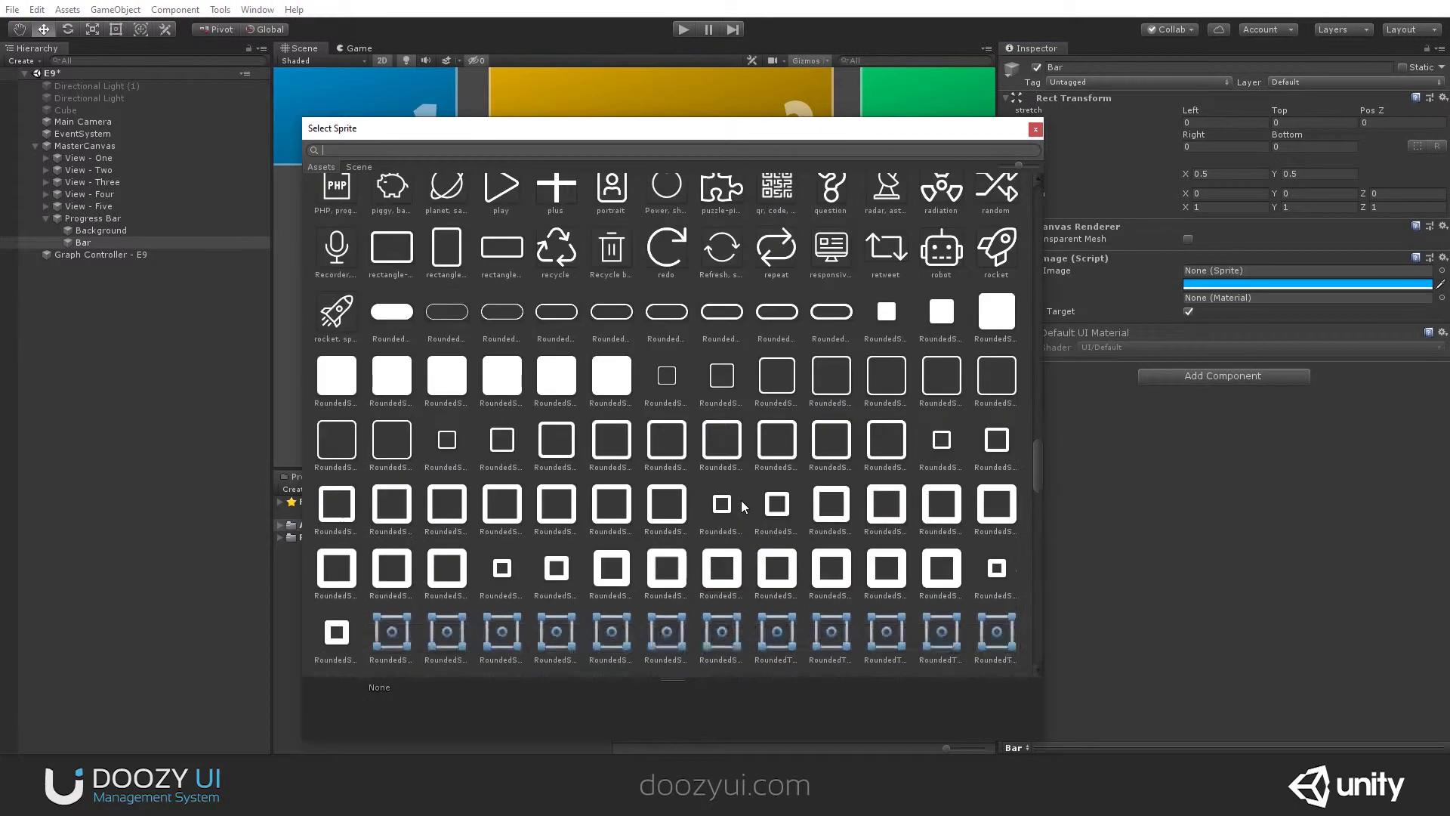
pyautogui.scroll(-18, 741, 500)
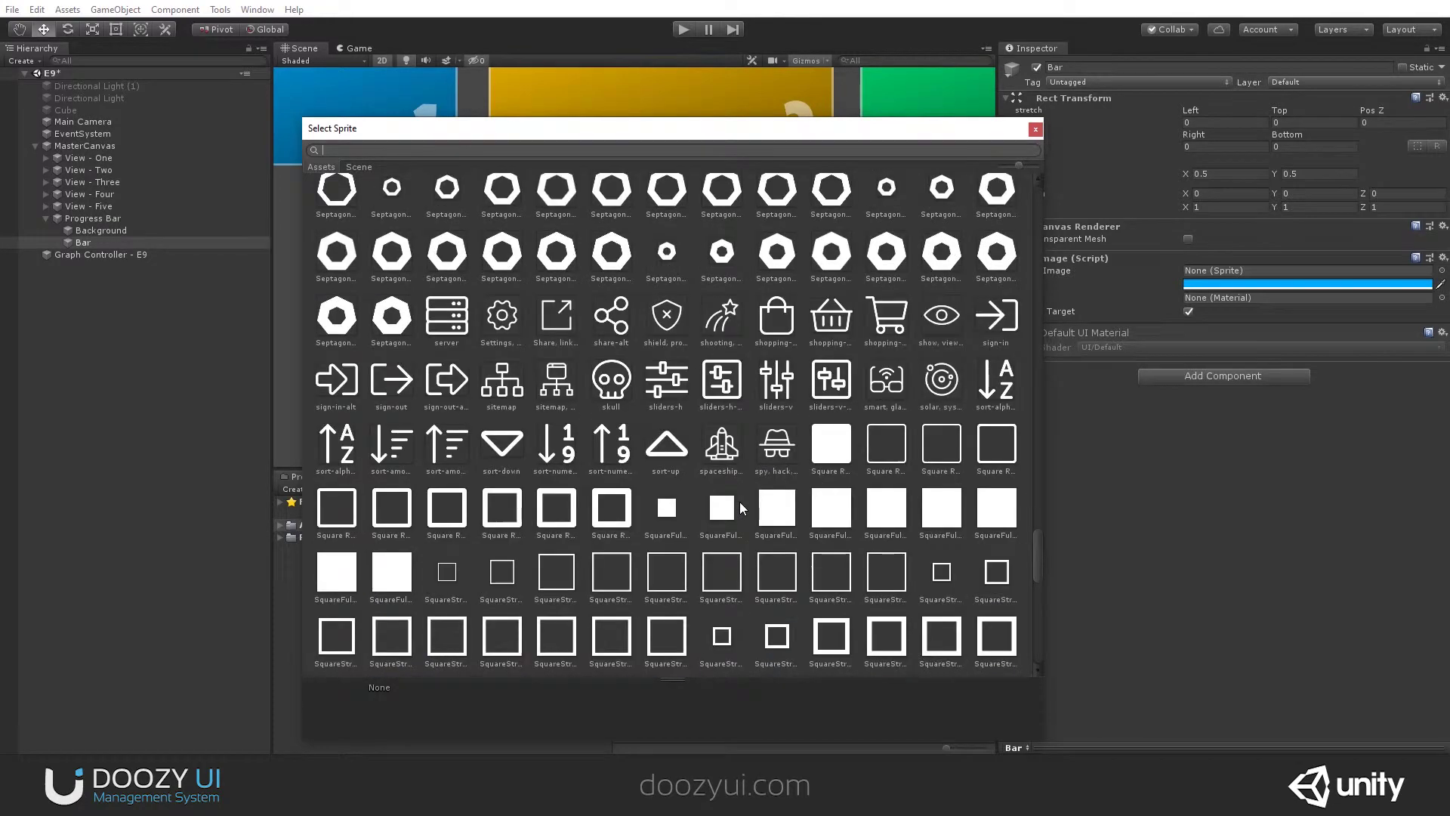
pyautogui.doubleClick(729, 511)
# Make Bar a Filled image with Horizontal fill, previewing the fill amount
pyautogui.click(1212, 326)
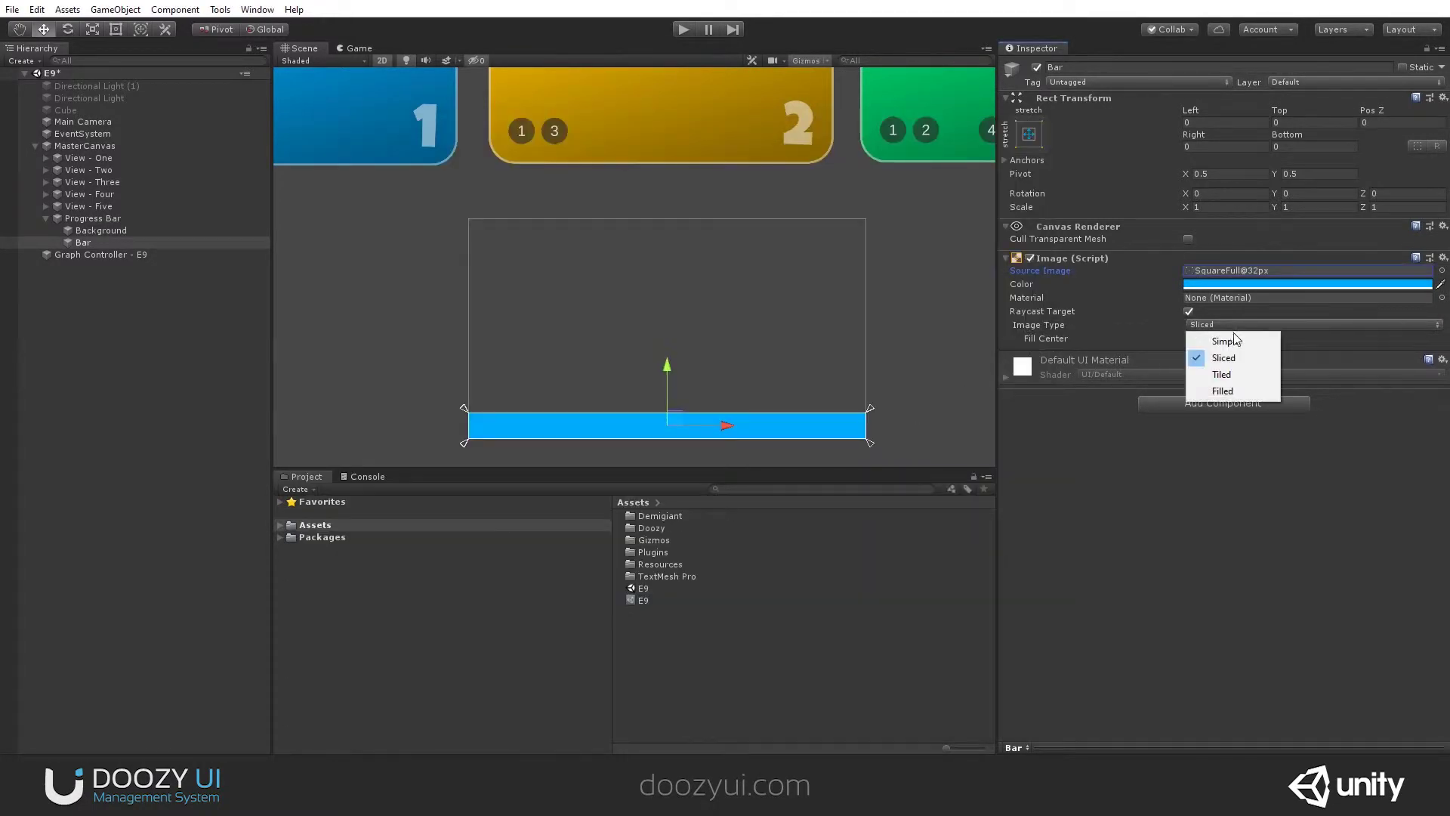
pyautogui.click(1224, 391)
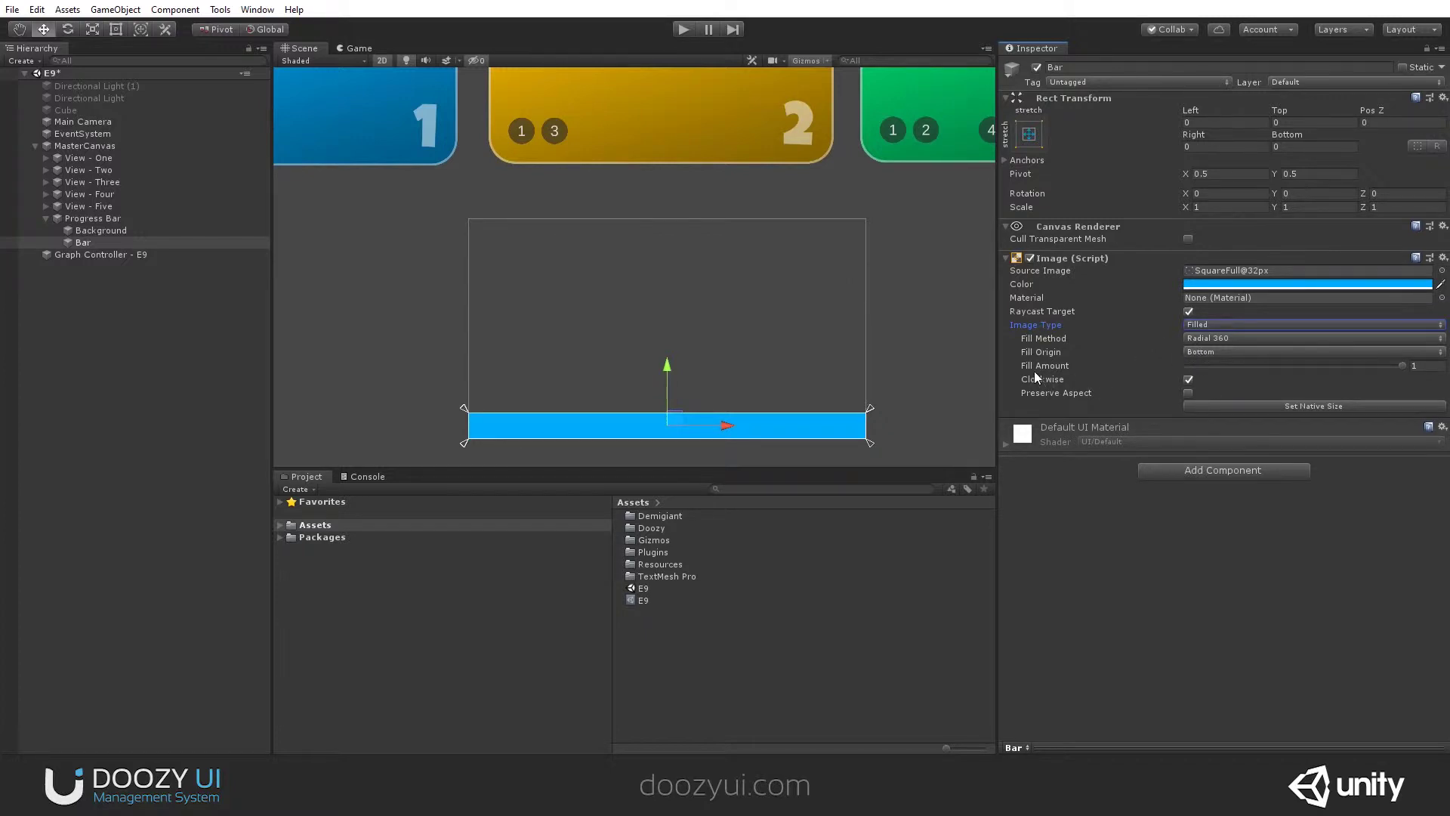
pyautogui.moveTo(1231, 365); pyautogui.dragTo(1269, 366)
pyautogui.click(1231, 340)
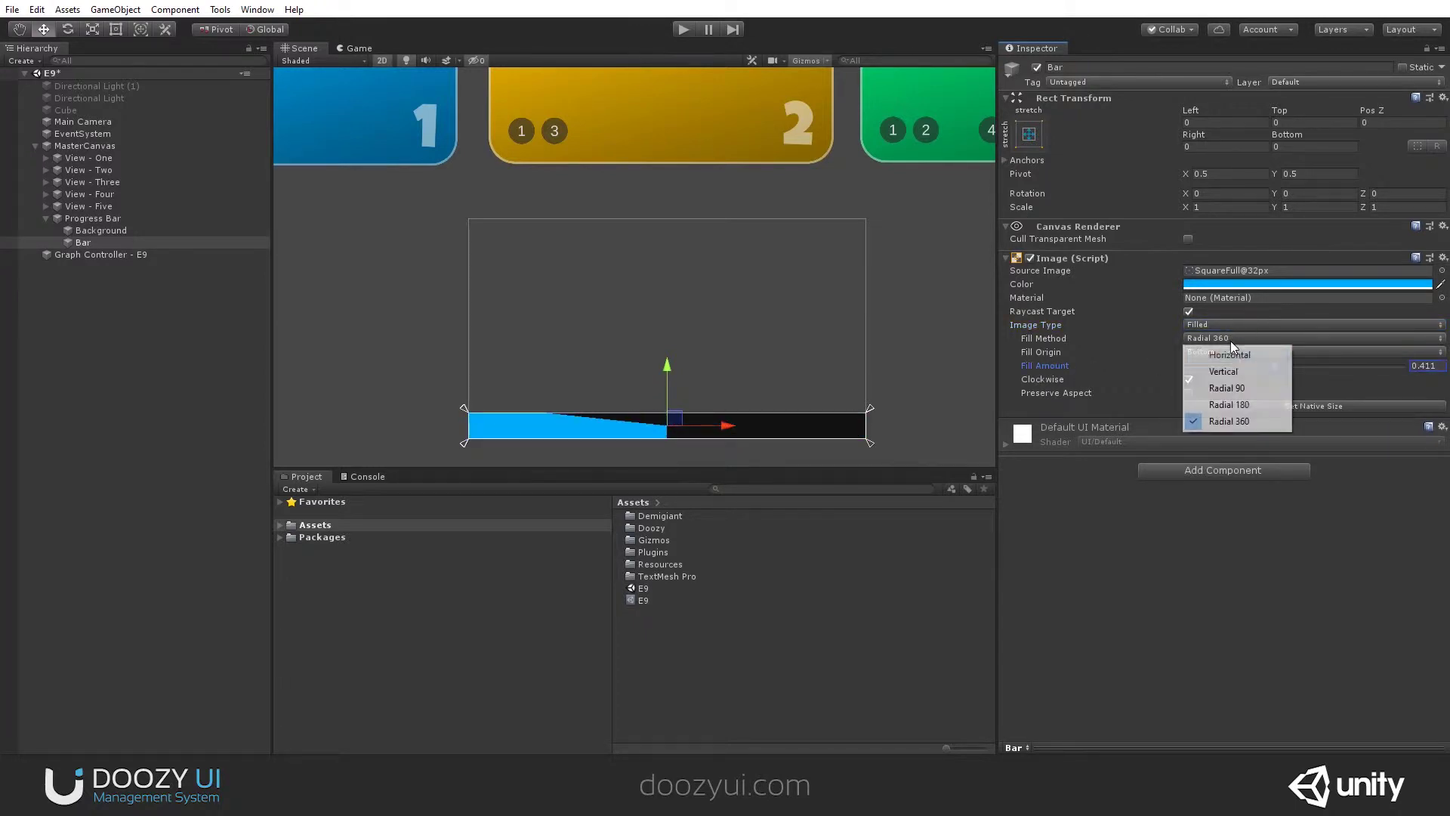
pyautogui.click(1238, 355)
pyautogui.moveTo(1279, 364); pyautogui.dragTo(1404, 366)
# Add a Progress Target Image to Bar targeting Bar (Image), Target Progress kept at Progress
pyautogui.click(1245, 458)
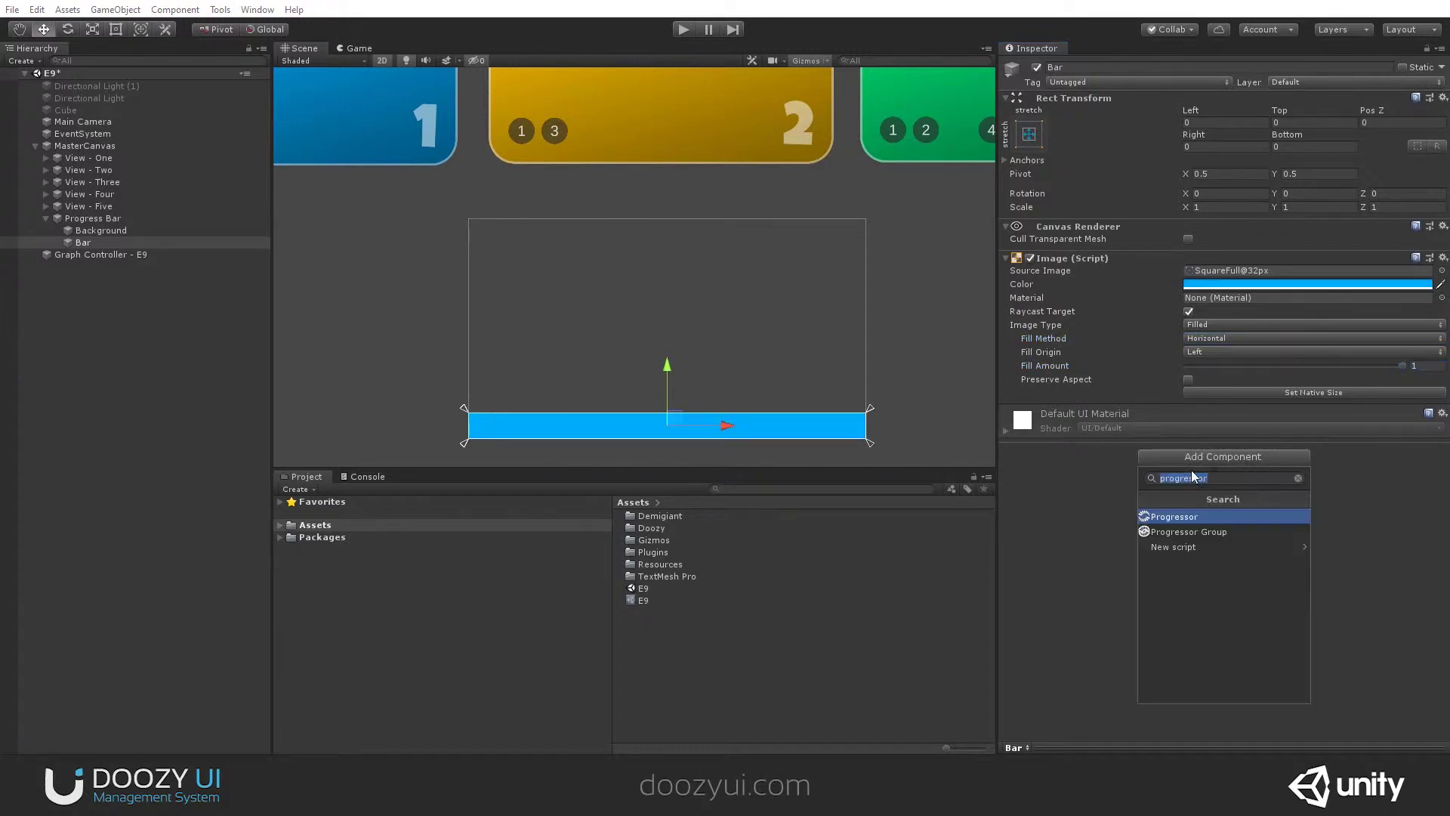
pyautogui.write('pro')
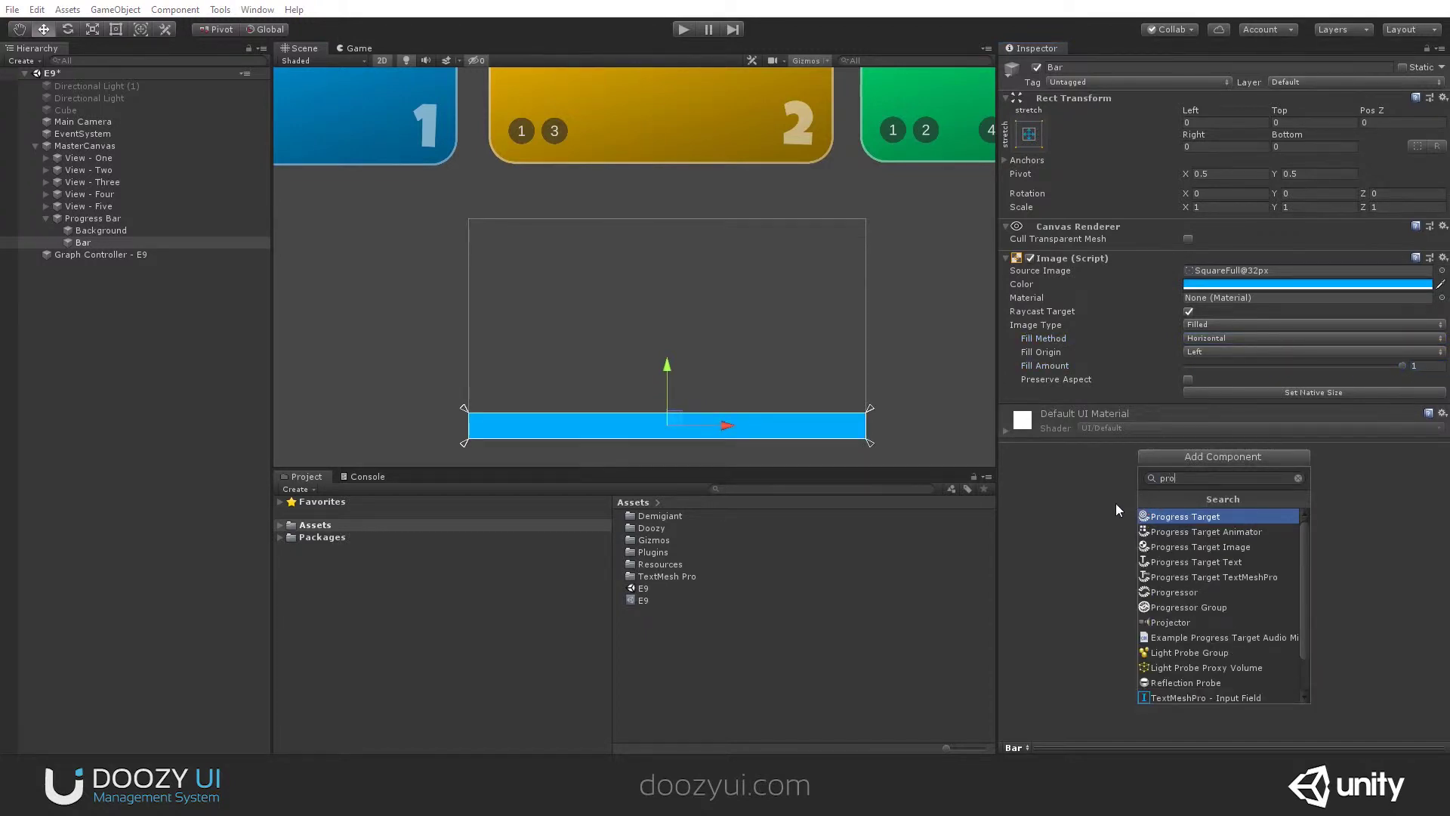
pyautogui.press('Down')
pyautogui.press('Down')
pyautogui.press('Return')
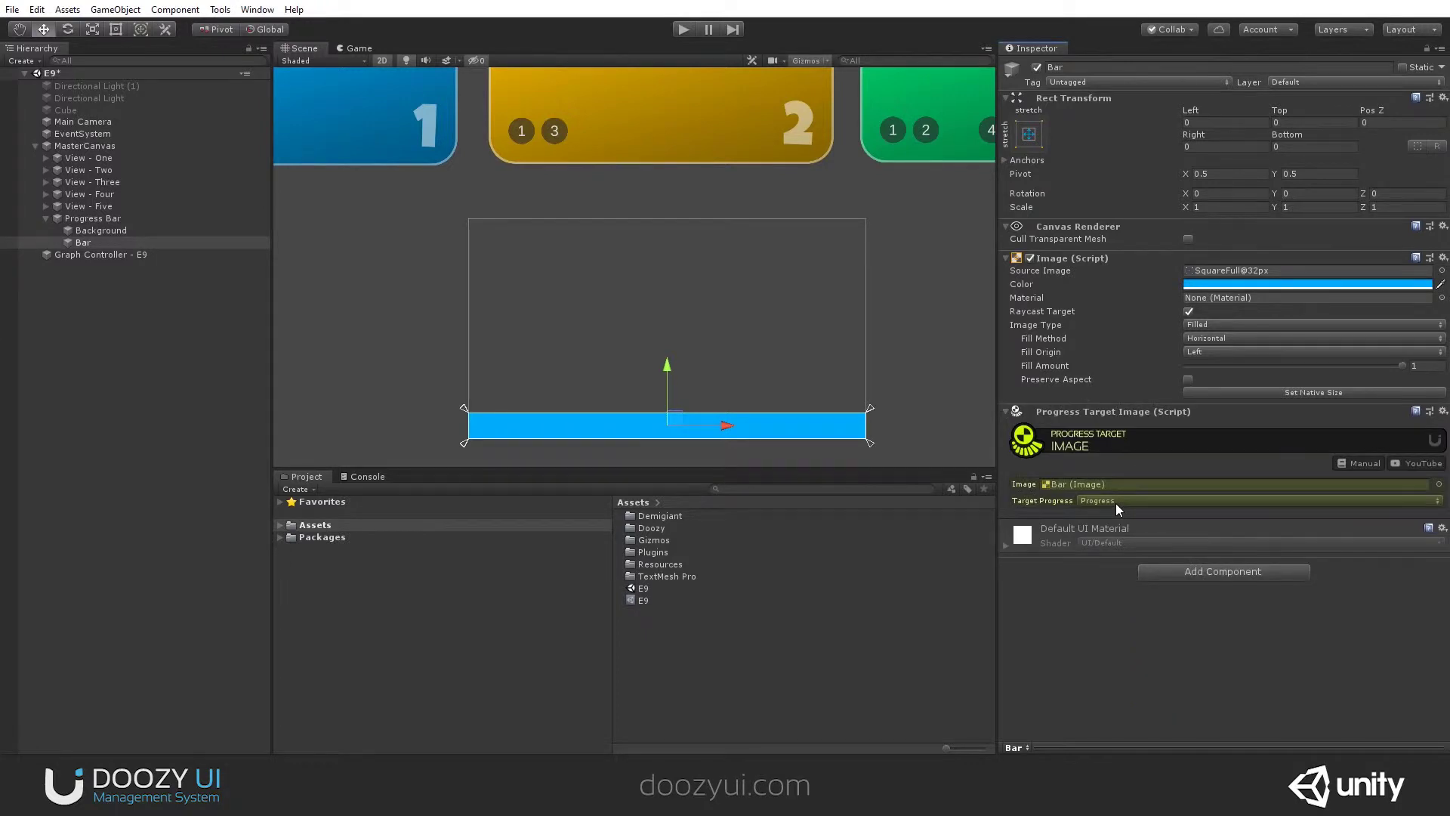
pyautogui.click(1074, 484)
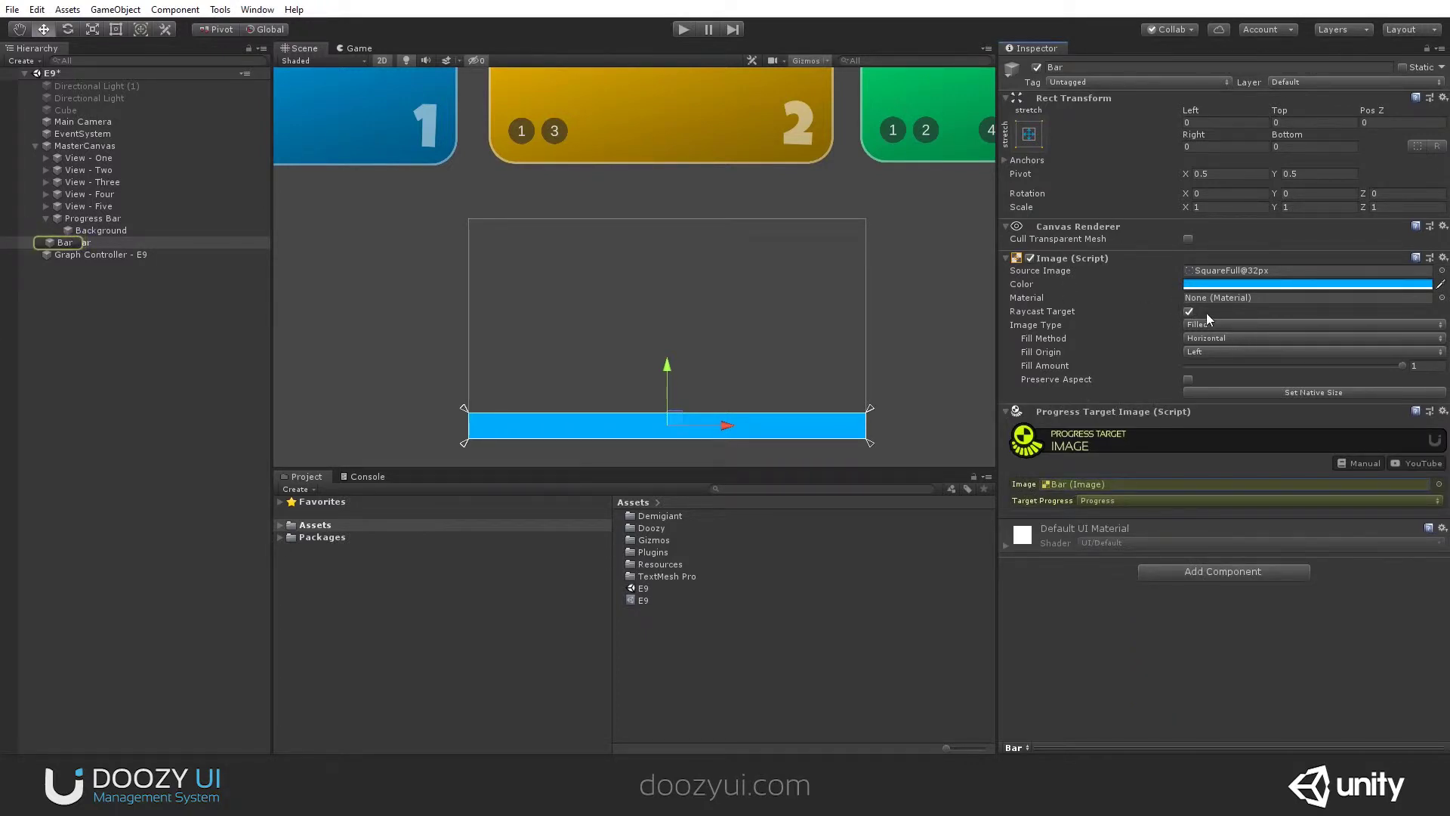
pyautogui.click(1103, 502)
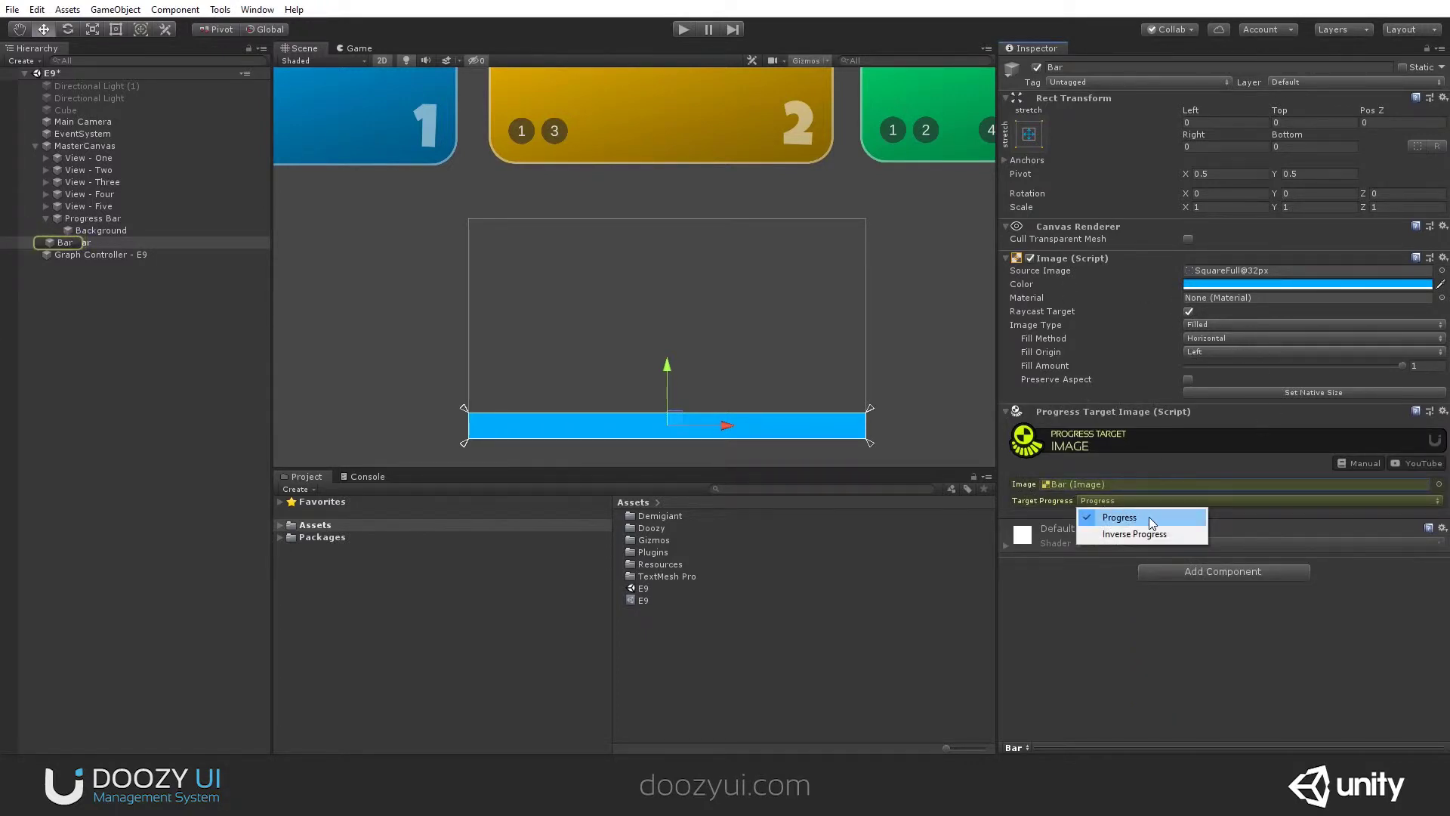
pyautogui.click(1103, 598)
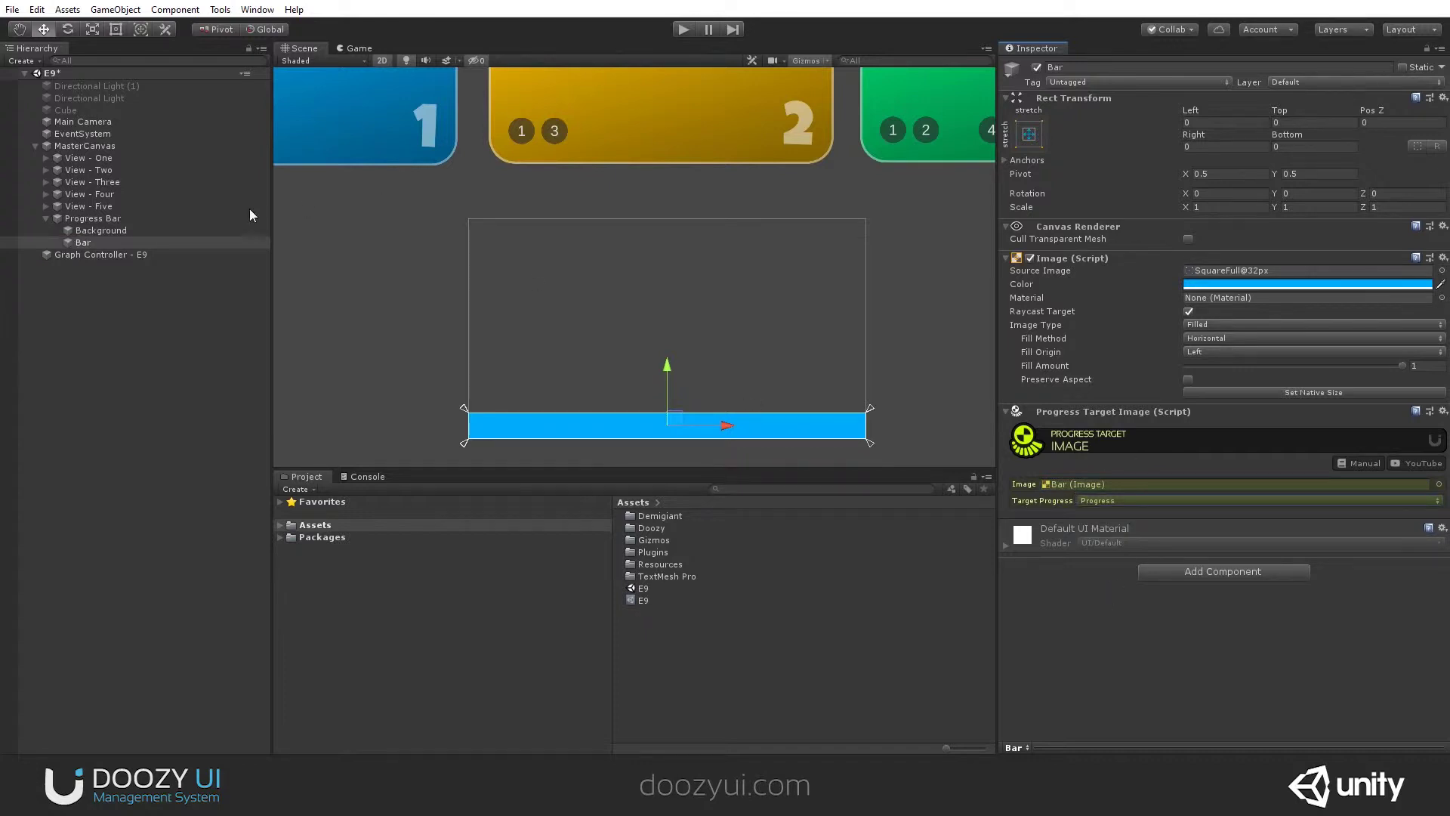
# Add a Progressor to Progress Bar with Bar as its progress target, pushing the value near full
pyautogui.click(158, 219)
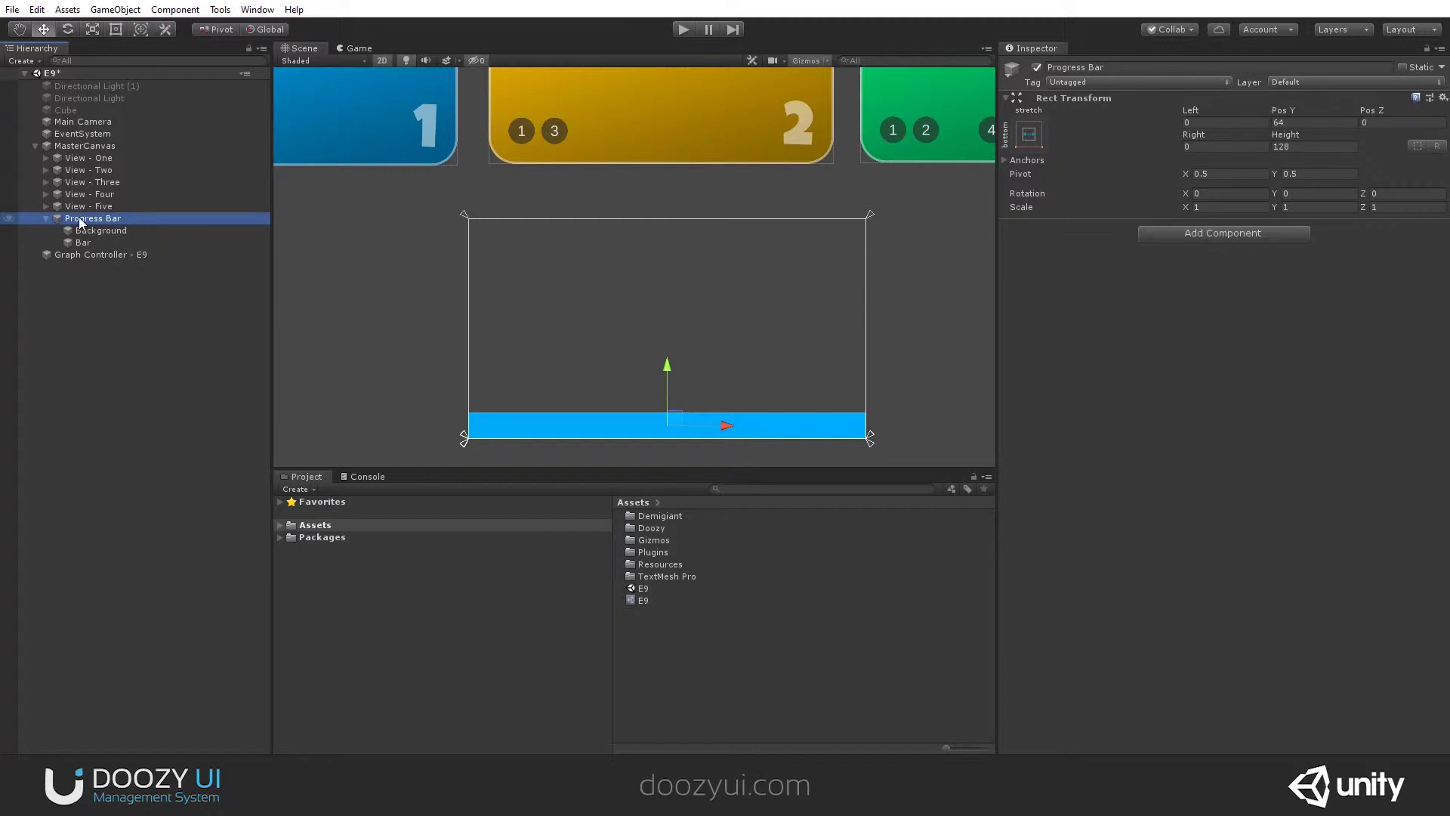
pyautogui.click(1214, 234)
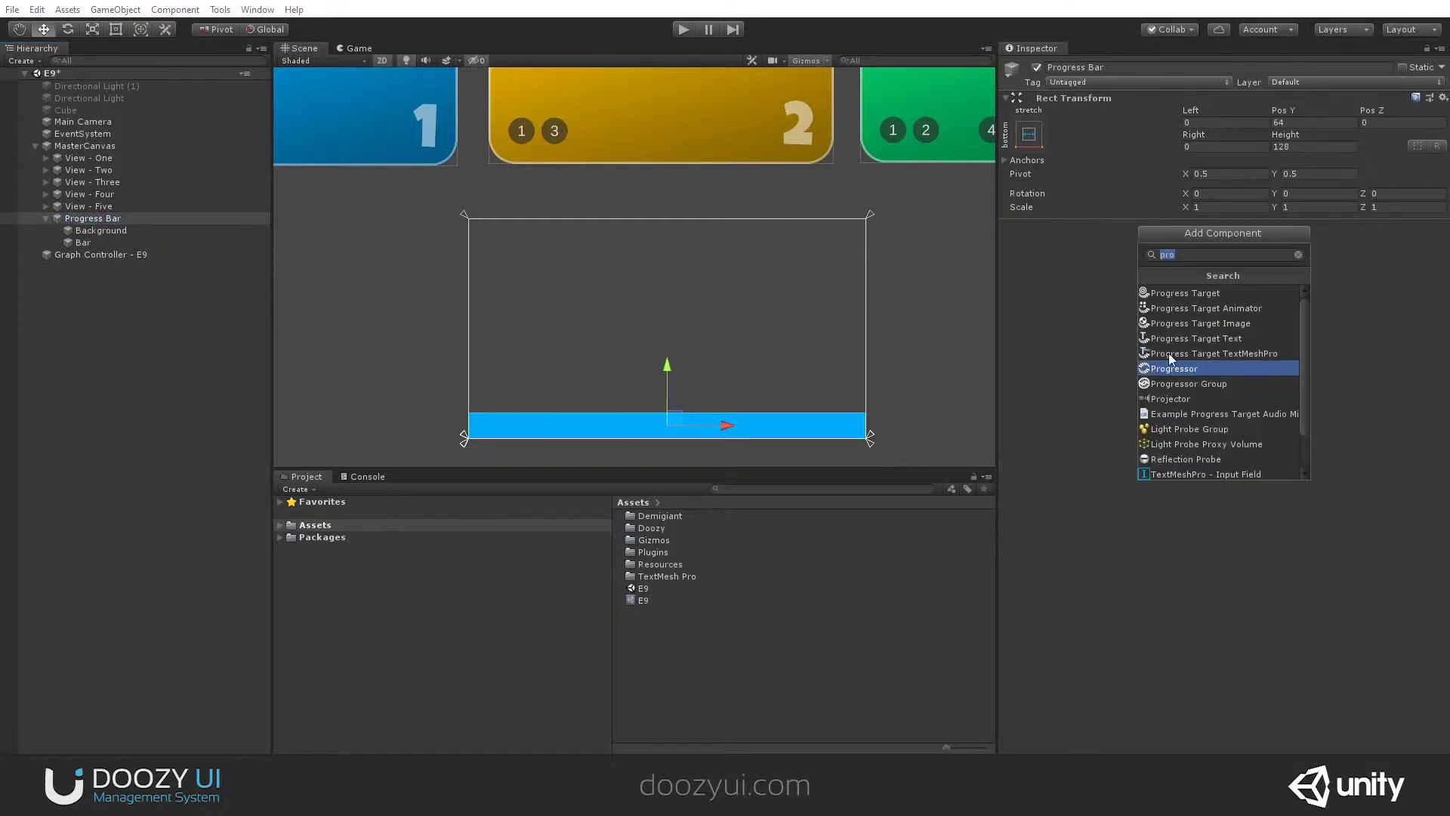
pyautogui.click(1197, 369)
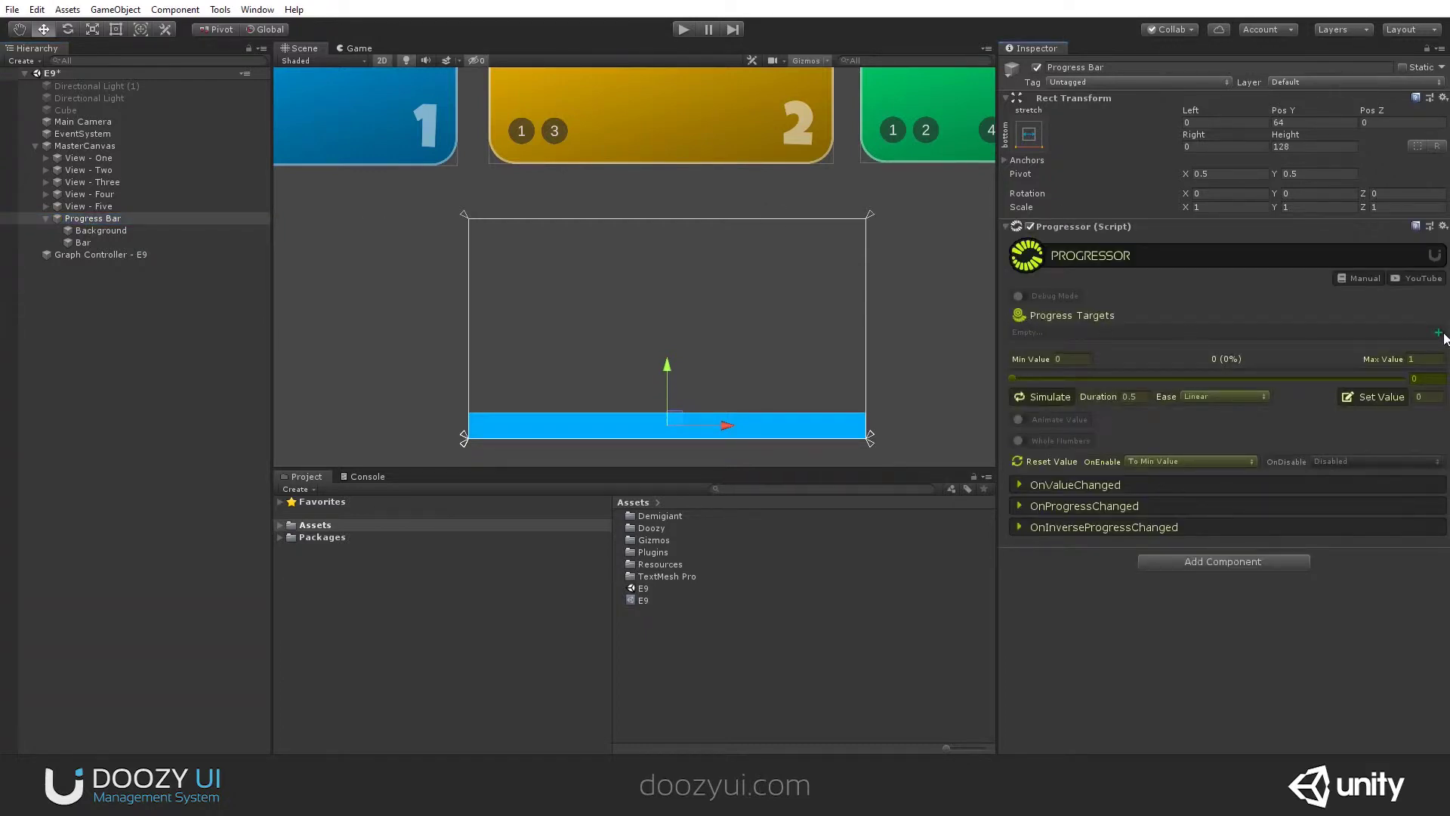
pyautogui.moveTo(88, 240); pyautogui.dragTo(1133, 334)
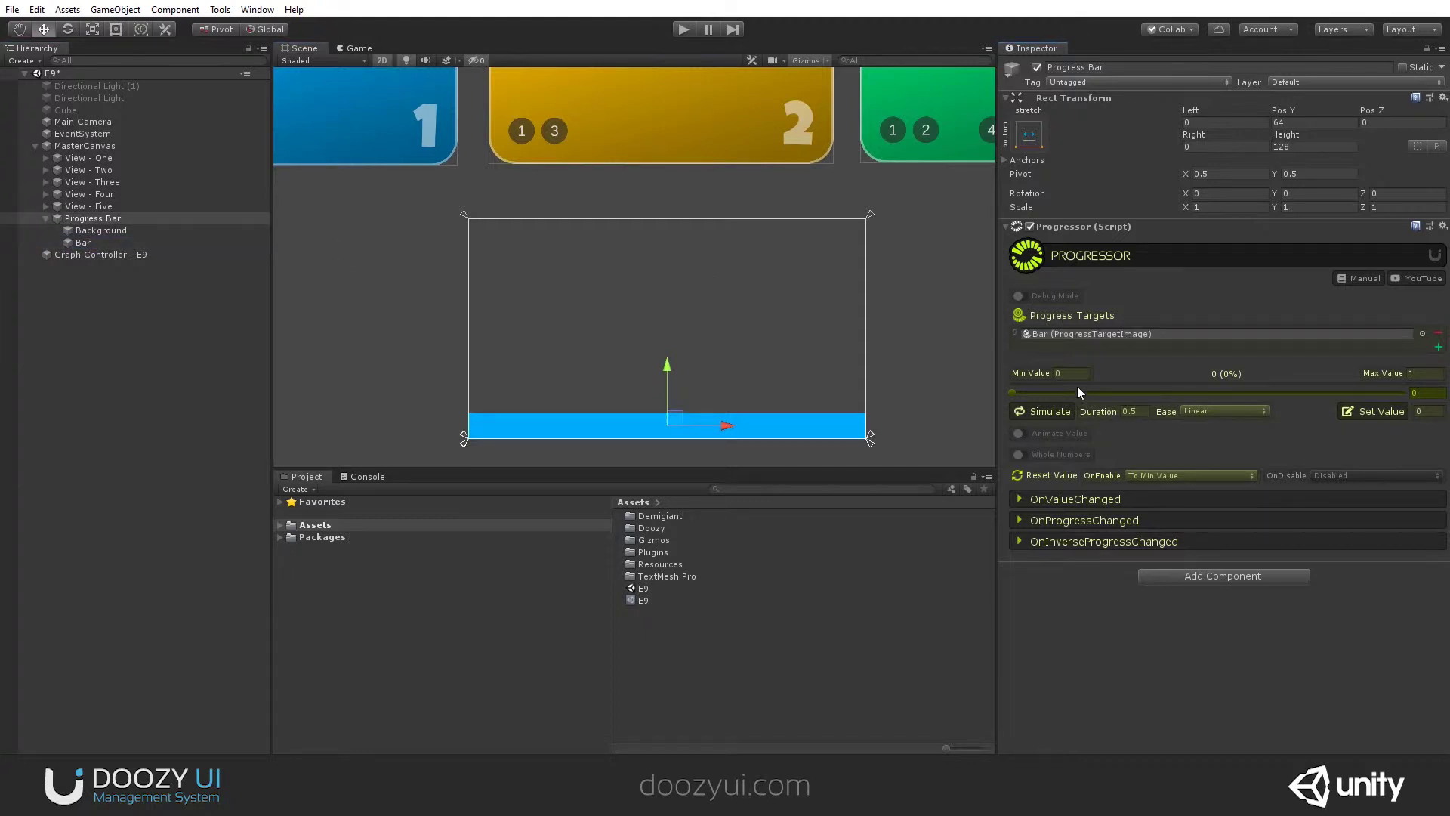
pyautogui.click(1062, 393)
pyautogui.moveTo(1062, 396); pyautogui.dragTo(1428, 412)
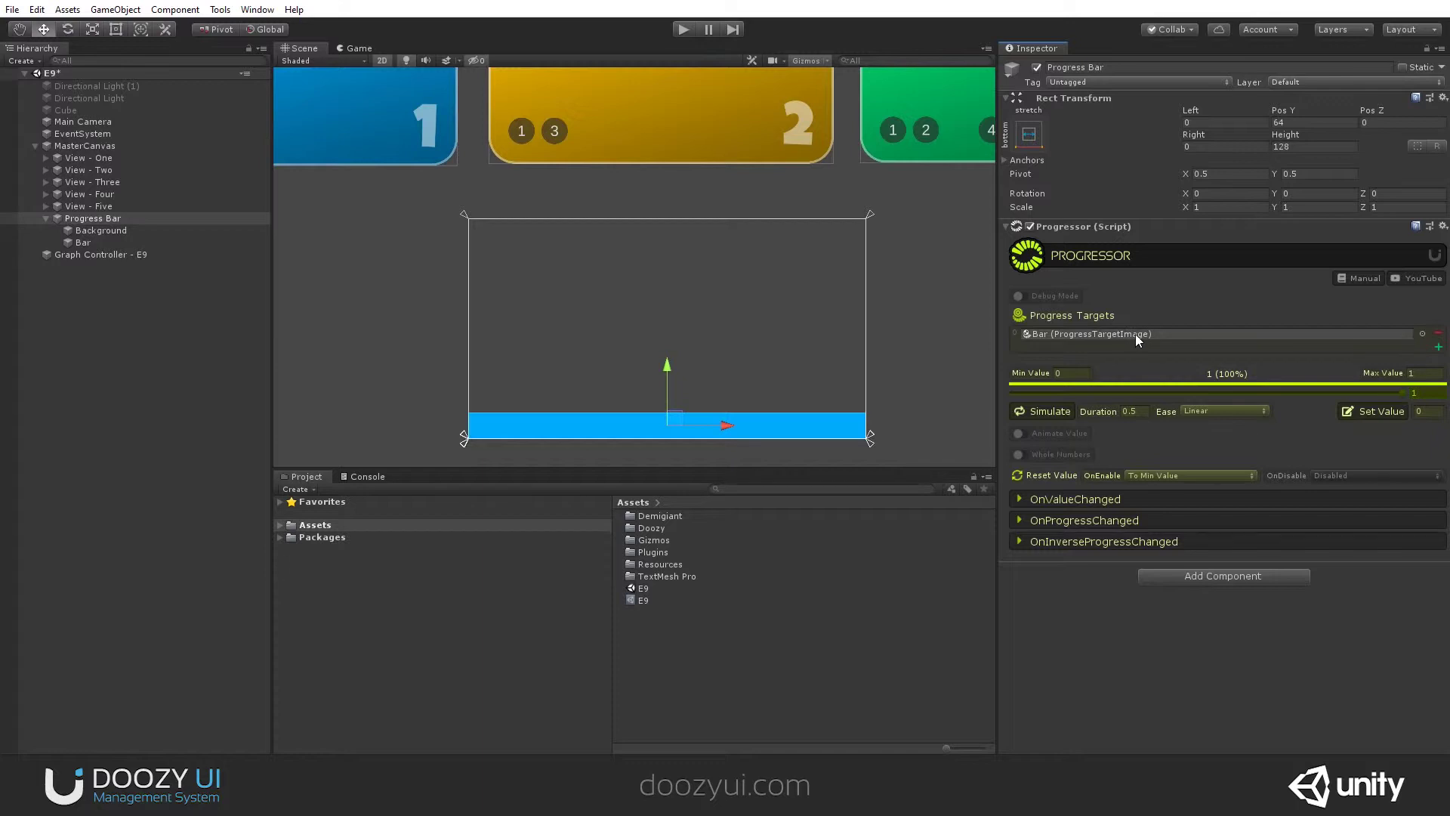
# Slide the Progressor value through 79% and 46% down to 0 to preview the bar
pyautogui.moveTo(1166, 393); pyautogui.dragTo(1356, 392)
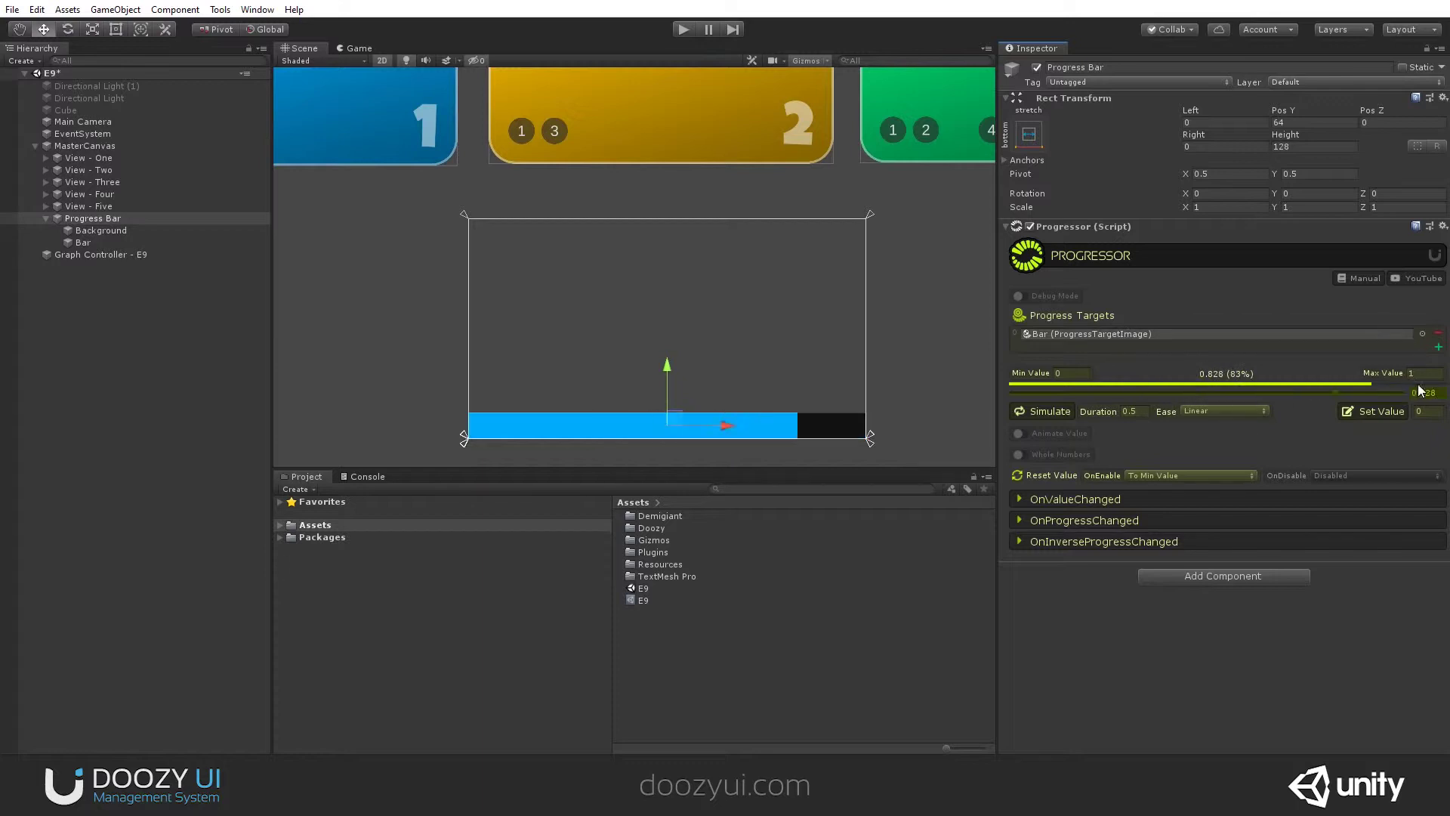
pyautogui.click(97, 238)
pyautogui.click(90, 219)
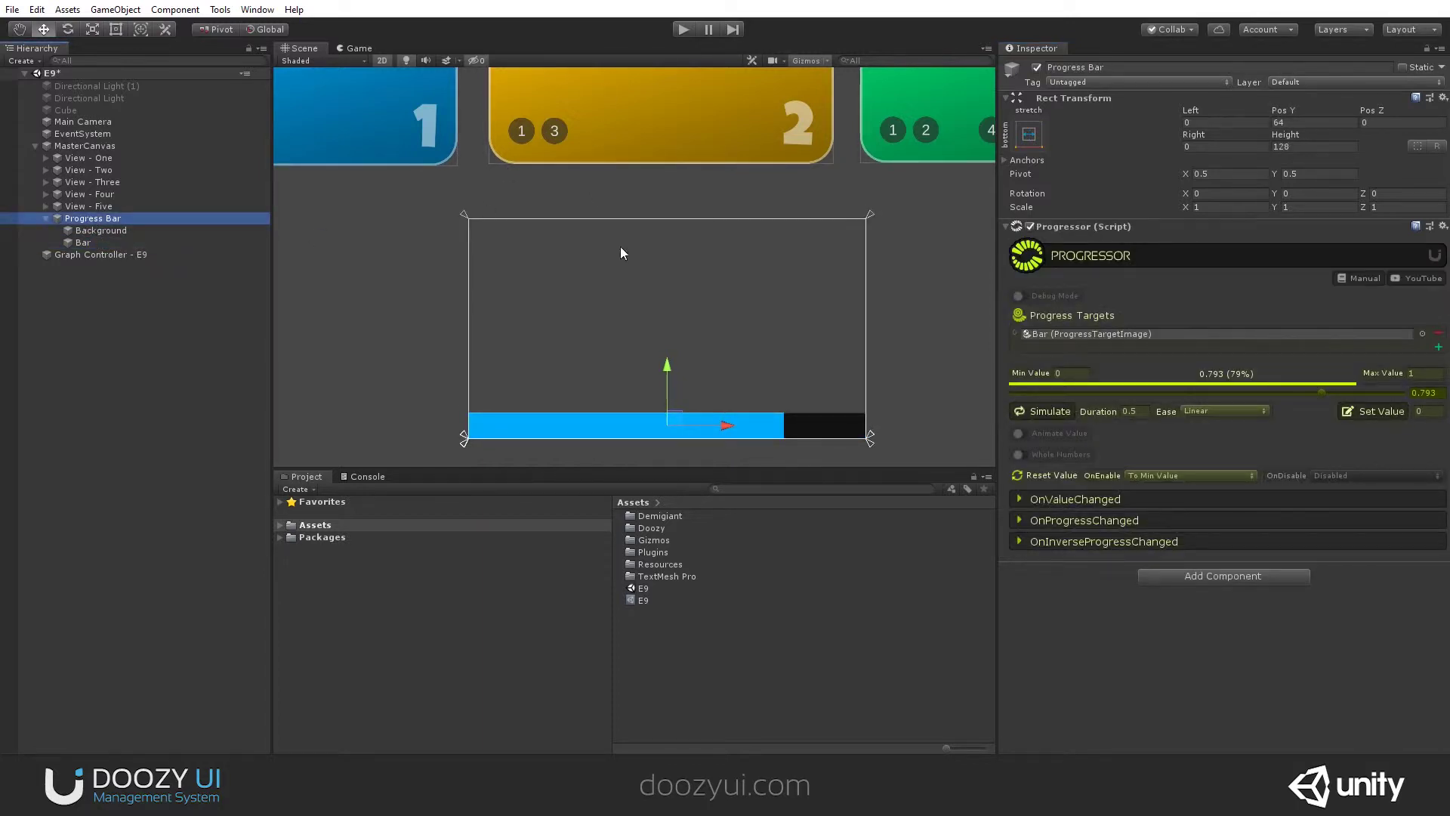
pyautogui.moveTo(1304, 394); pyautogui.dragTo(1197, 392)
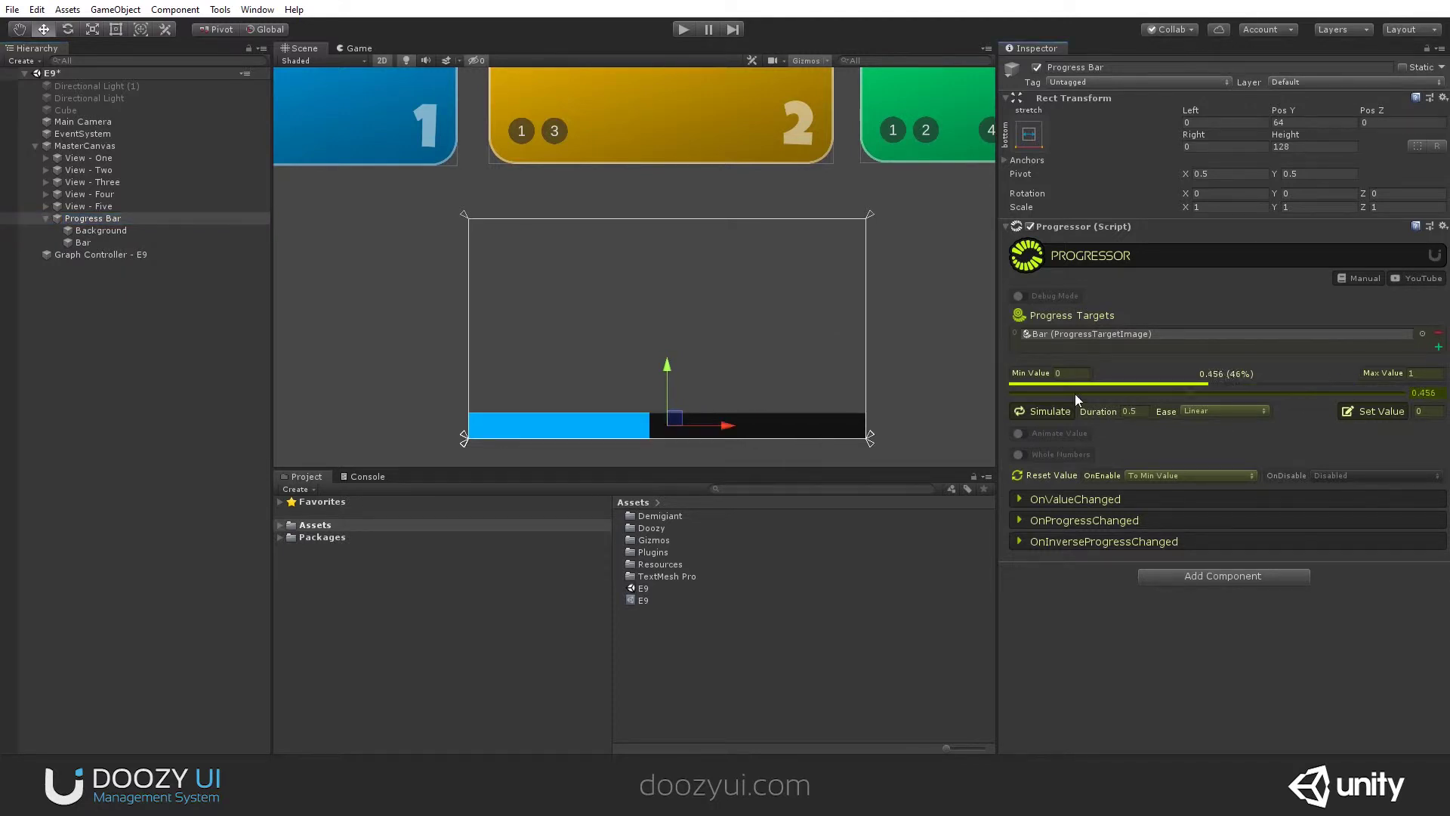
pyautogui.moveTo(1076, 393); pyautogui.dragTo(1005, 410)
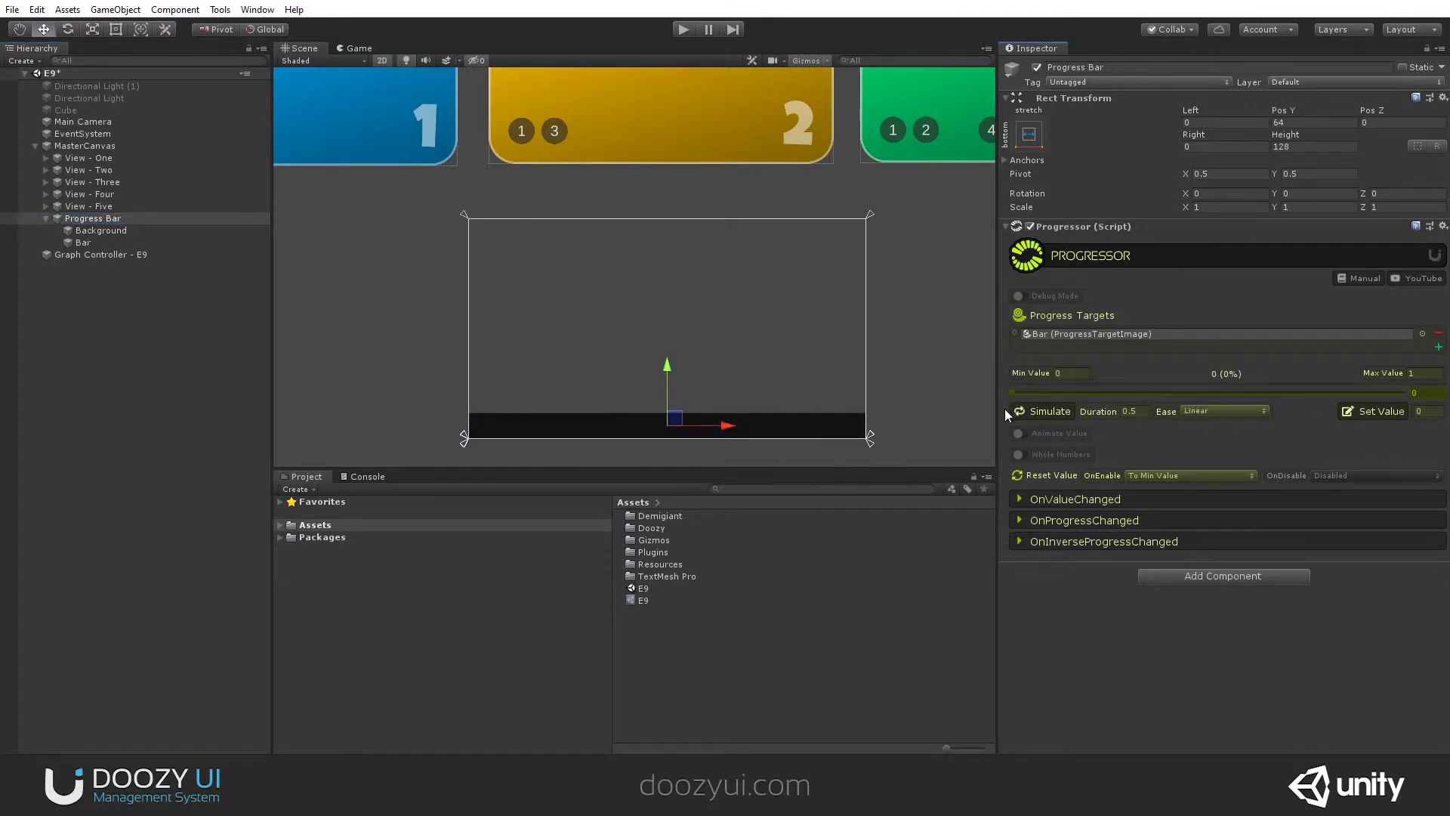
# Select View - One and run the game, switching from View One to View Two
pyautogui.click(83, 157)
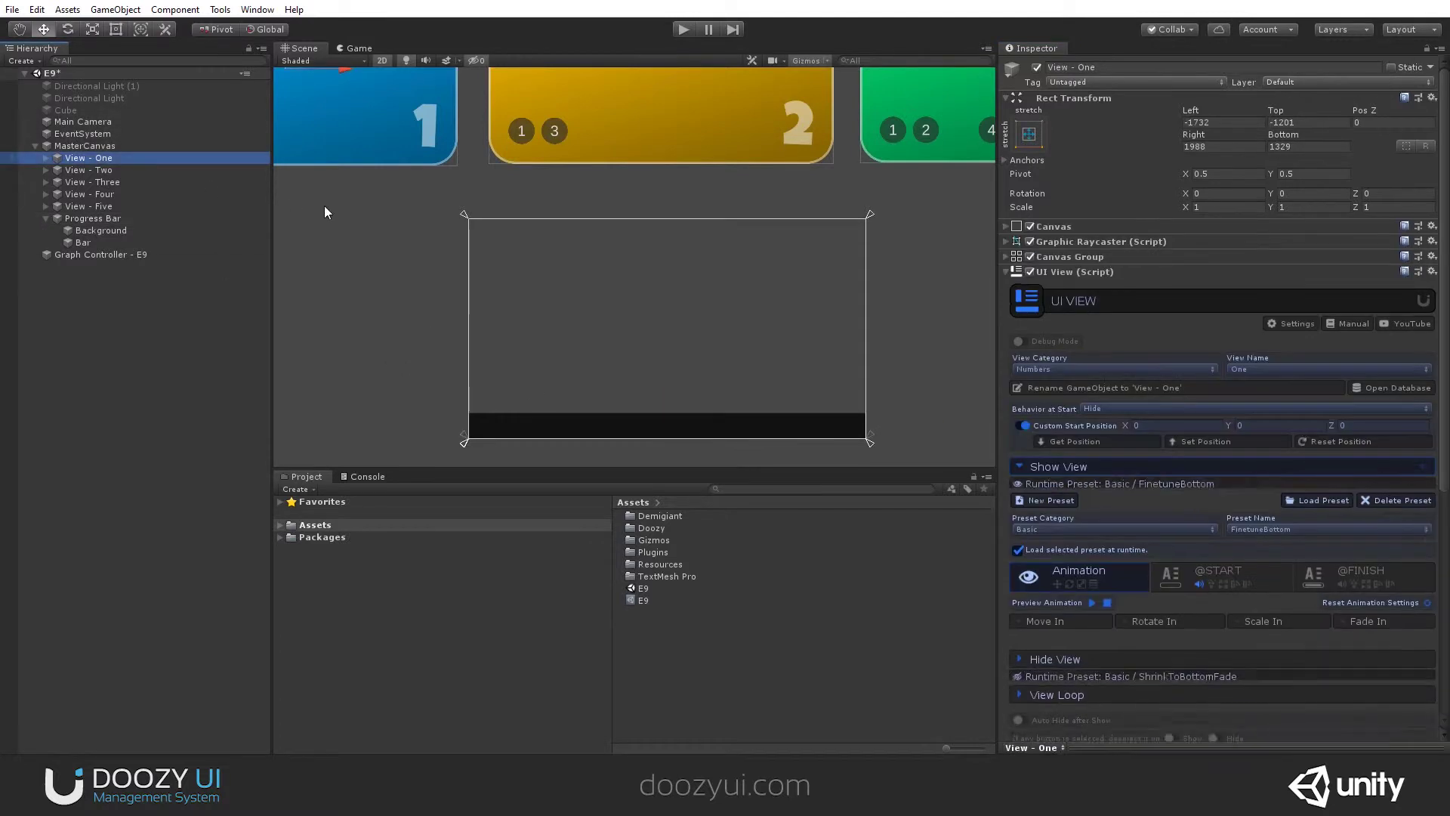
pyautogui.scroll(-5, 1118, 428)
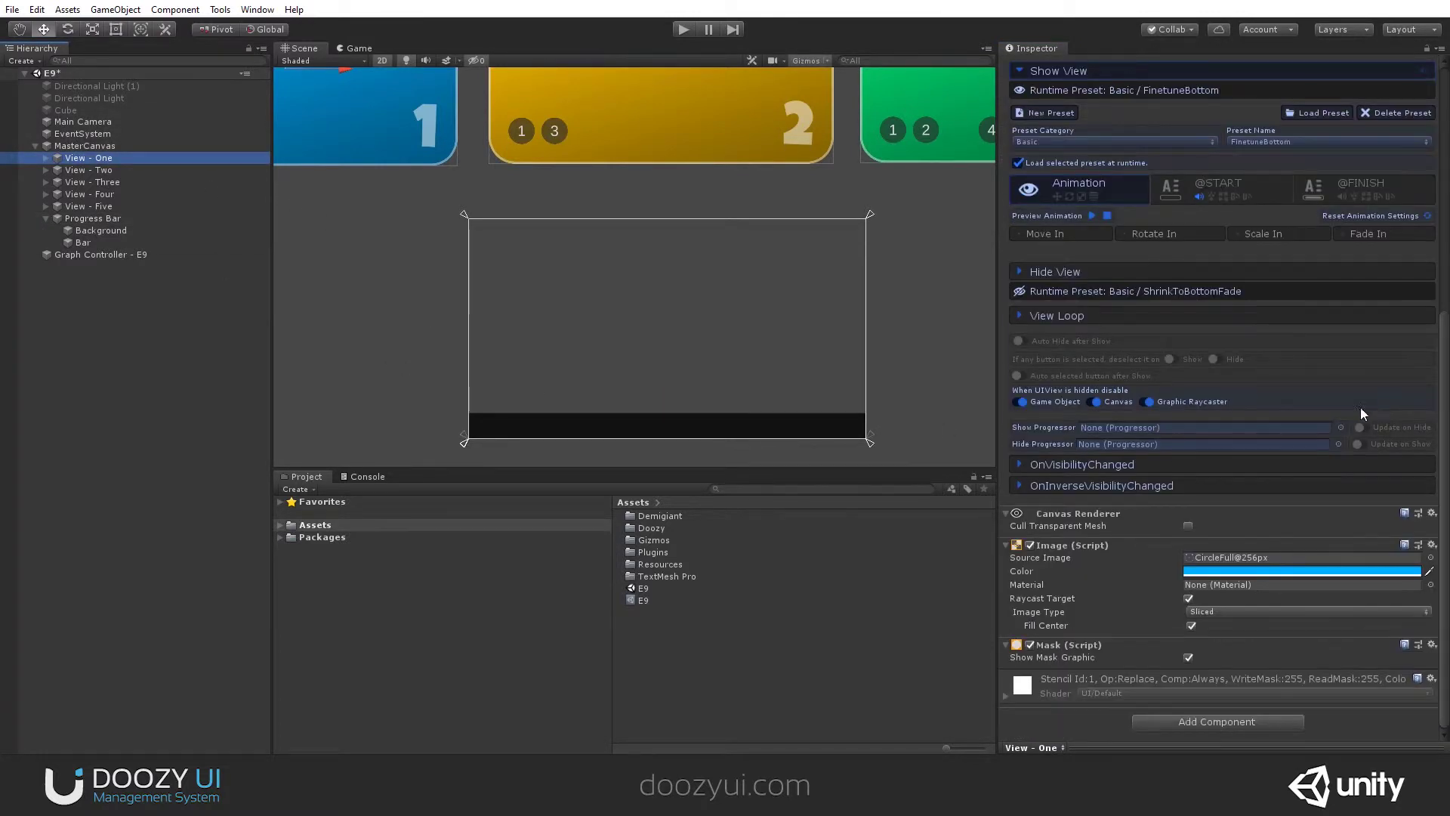
pyautogui.click(689, 30)
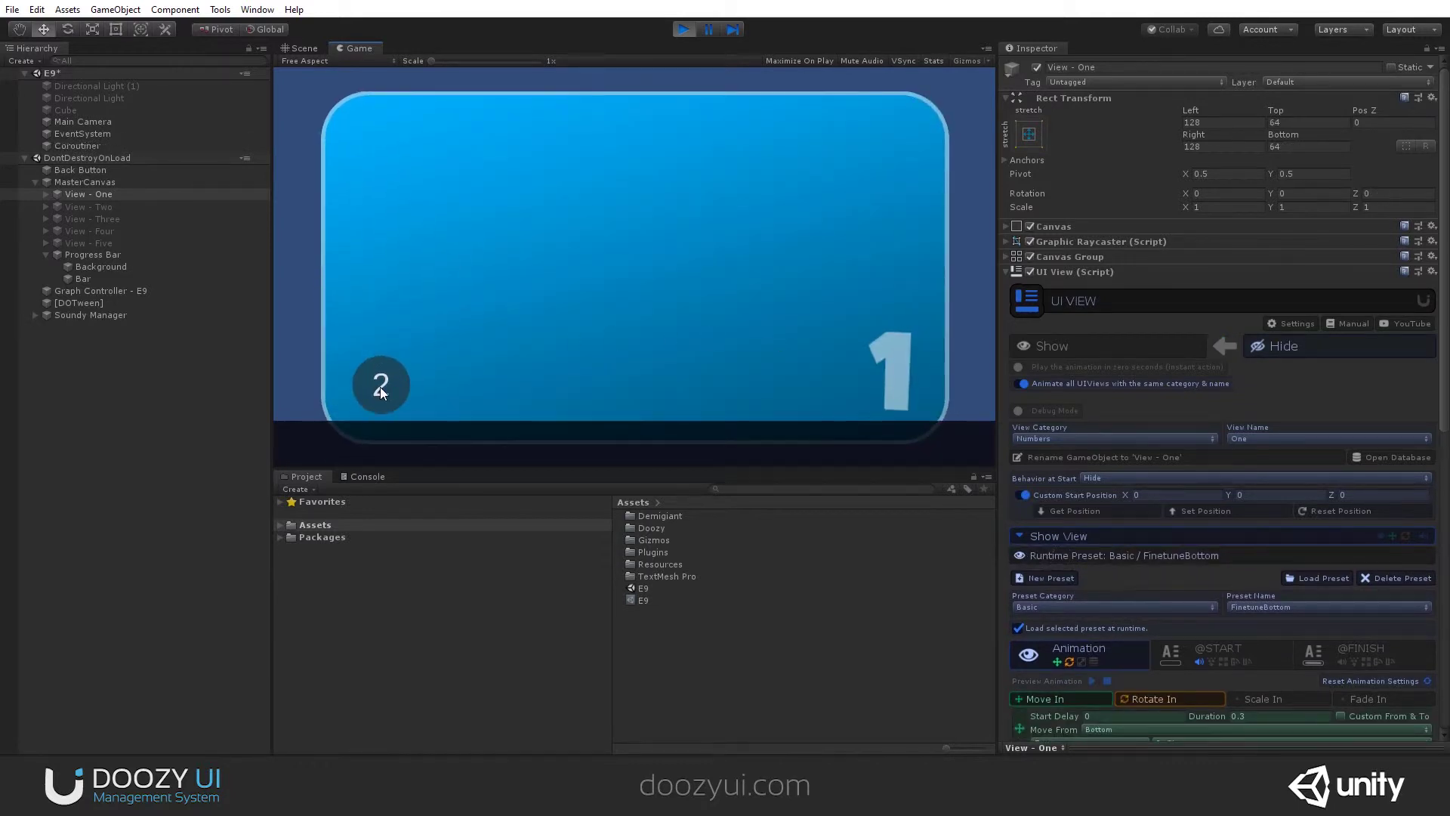
pyautogui.click(380, 387)
# Link Progress Bar's Progressor into View - One's Show Progressor field
pyautogui.scroll(-9, 1234, 435)
pyautogui.scroll(-3, 1235, 435)
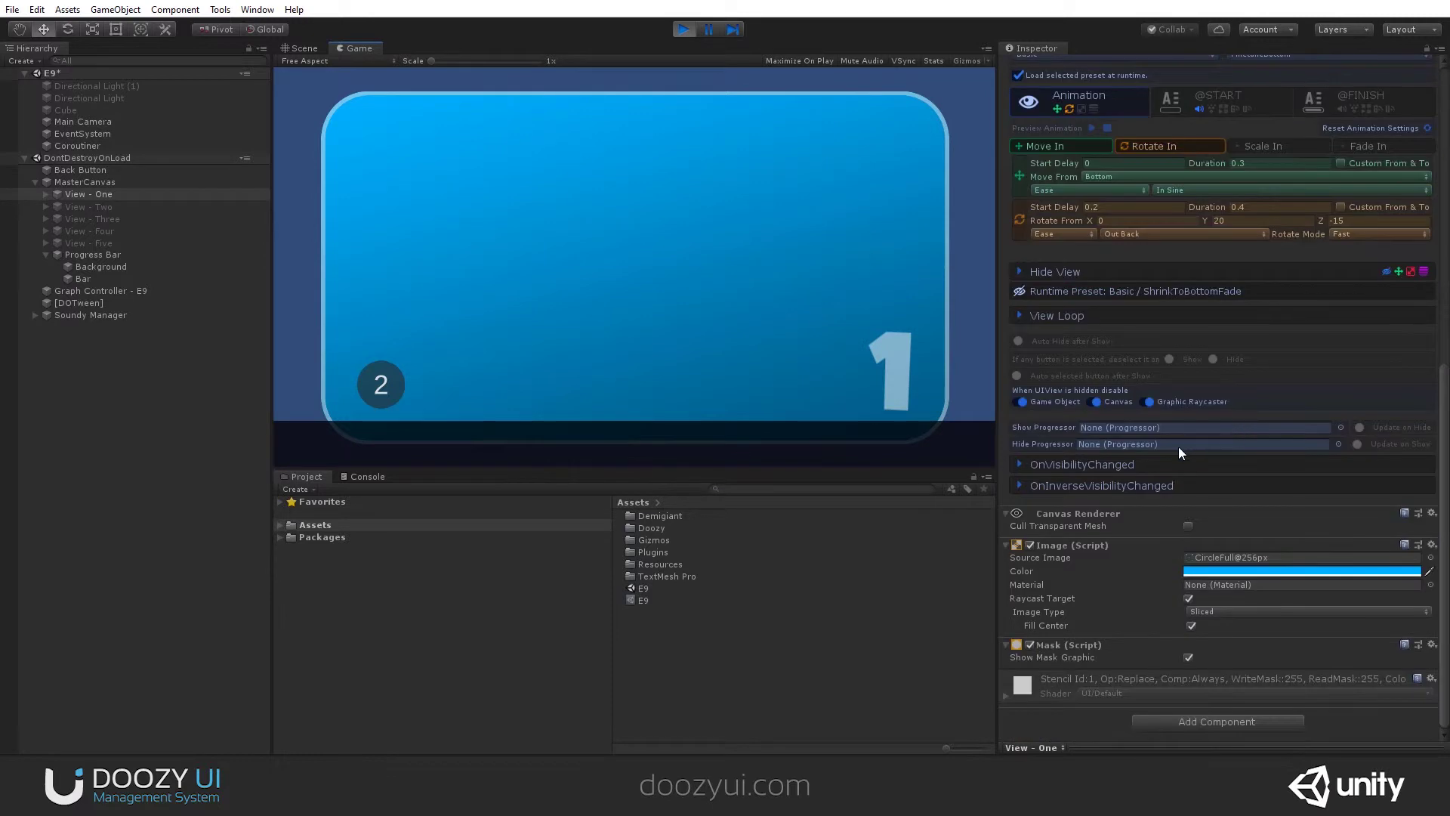
pyautogui.moveTo(69, 257); pyautogui.dragTo(1163, 424)
pyautogui.click(1360, 428)
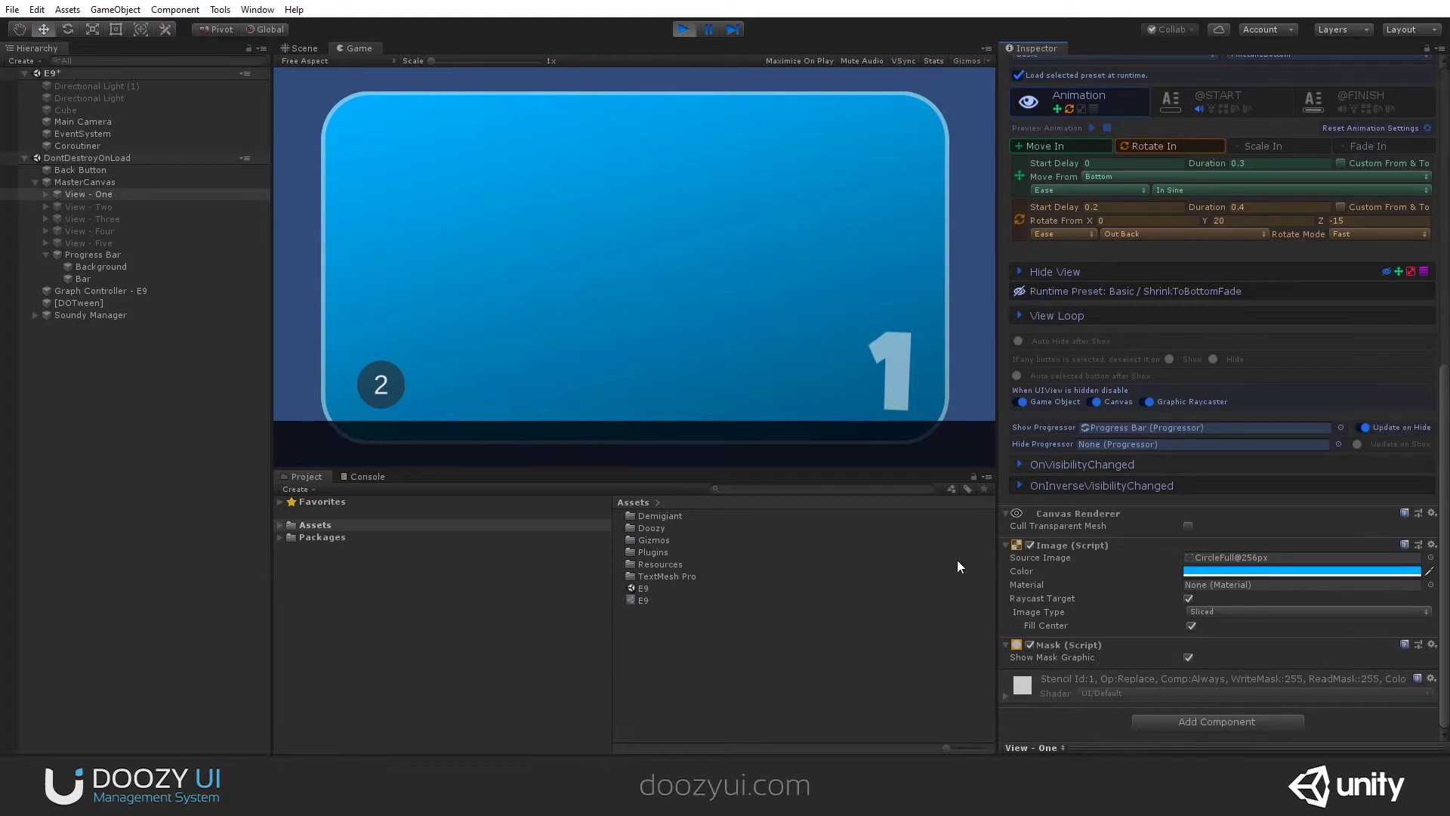
pyautogui.click(394, 382)
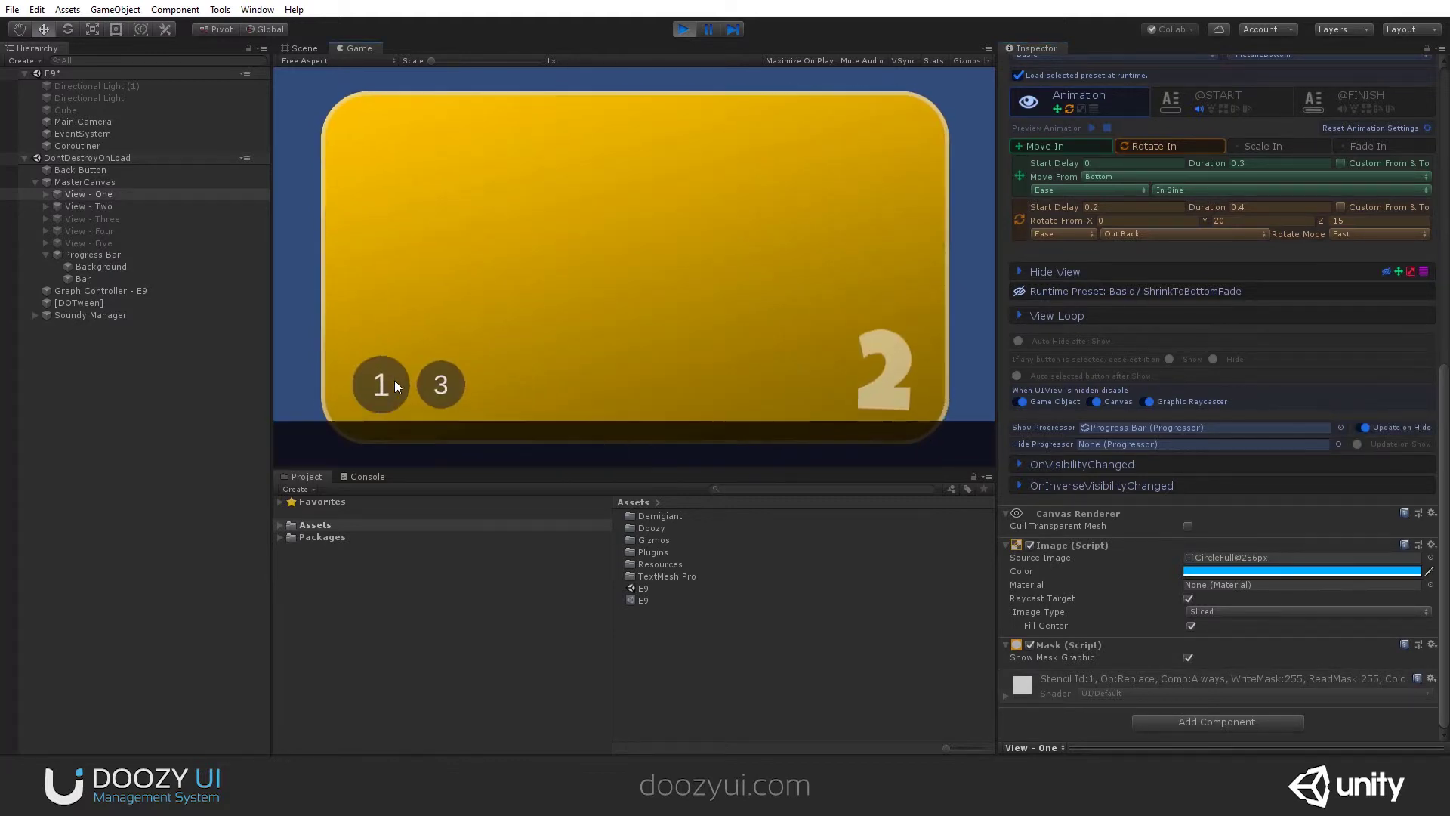
pyautogui.click(394, 382)
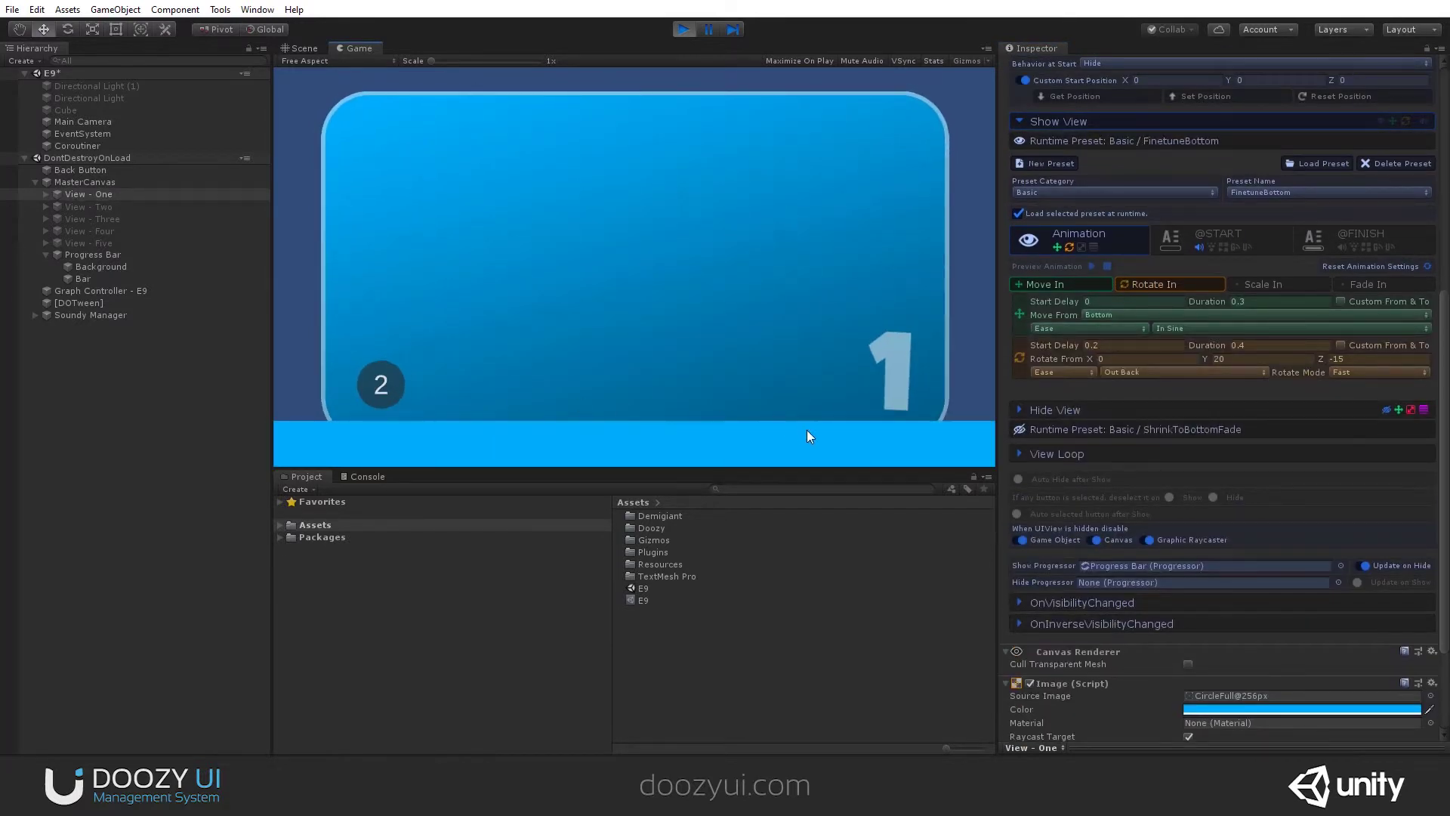
pyautogui.click(381, 384)
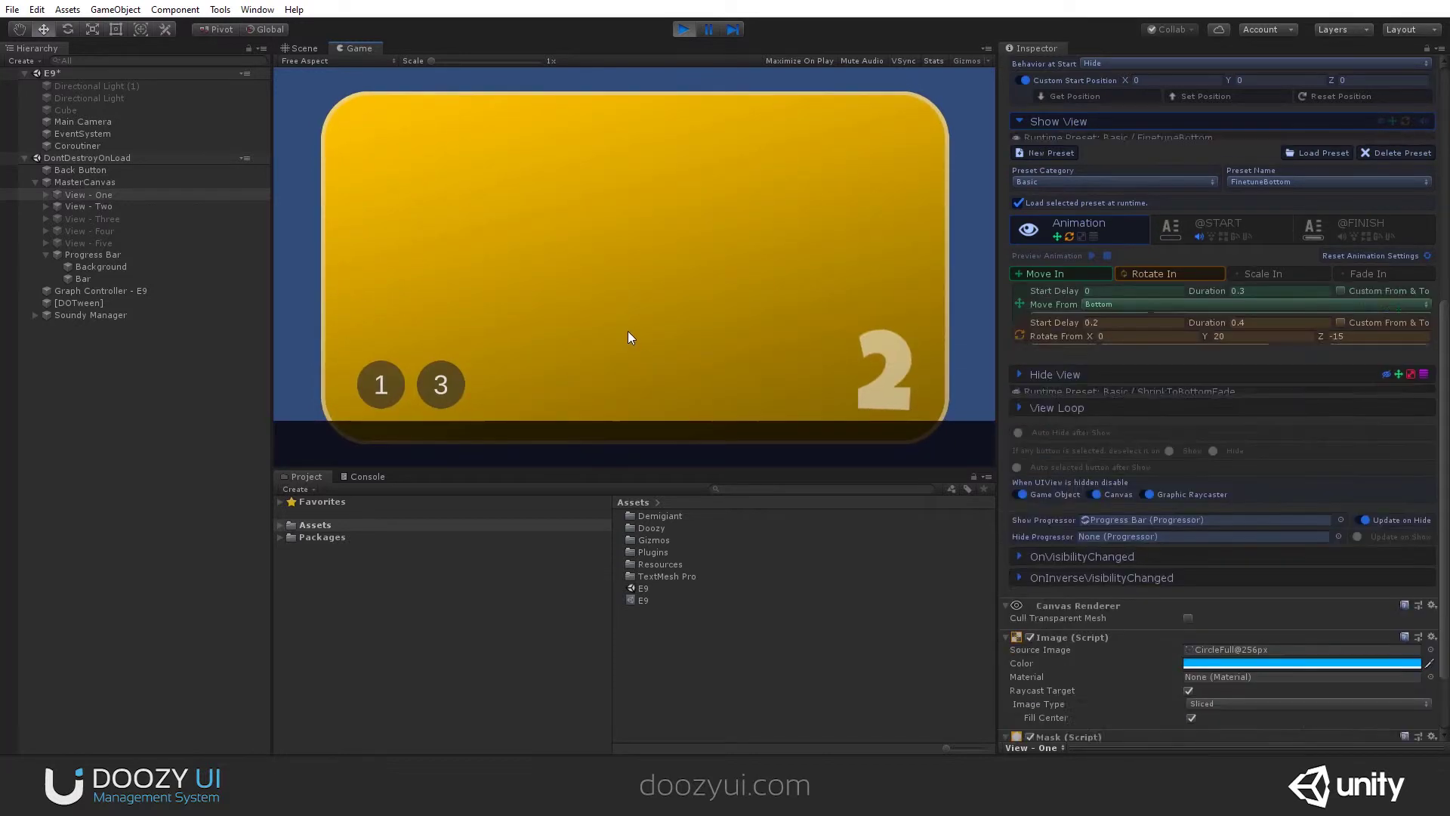
pyautogui.click(393, 380)
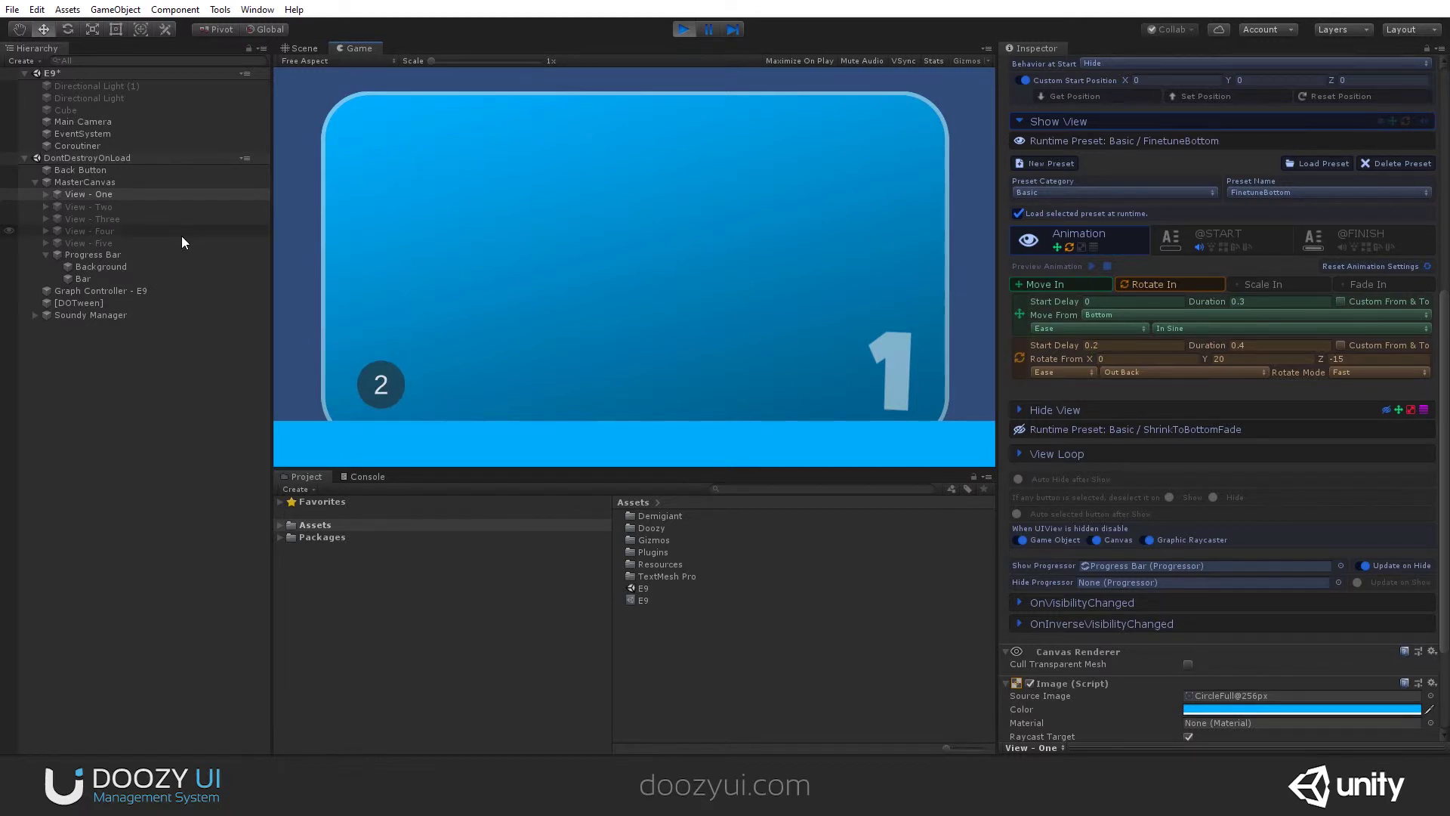
pyautogui.rightClick(75, 250)
# Add an Image under Progress Bar, move it above the card, size 256×256, light blue
pyautogui.moveTo(147, 525)
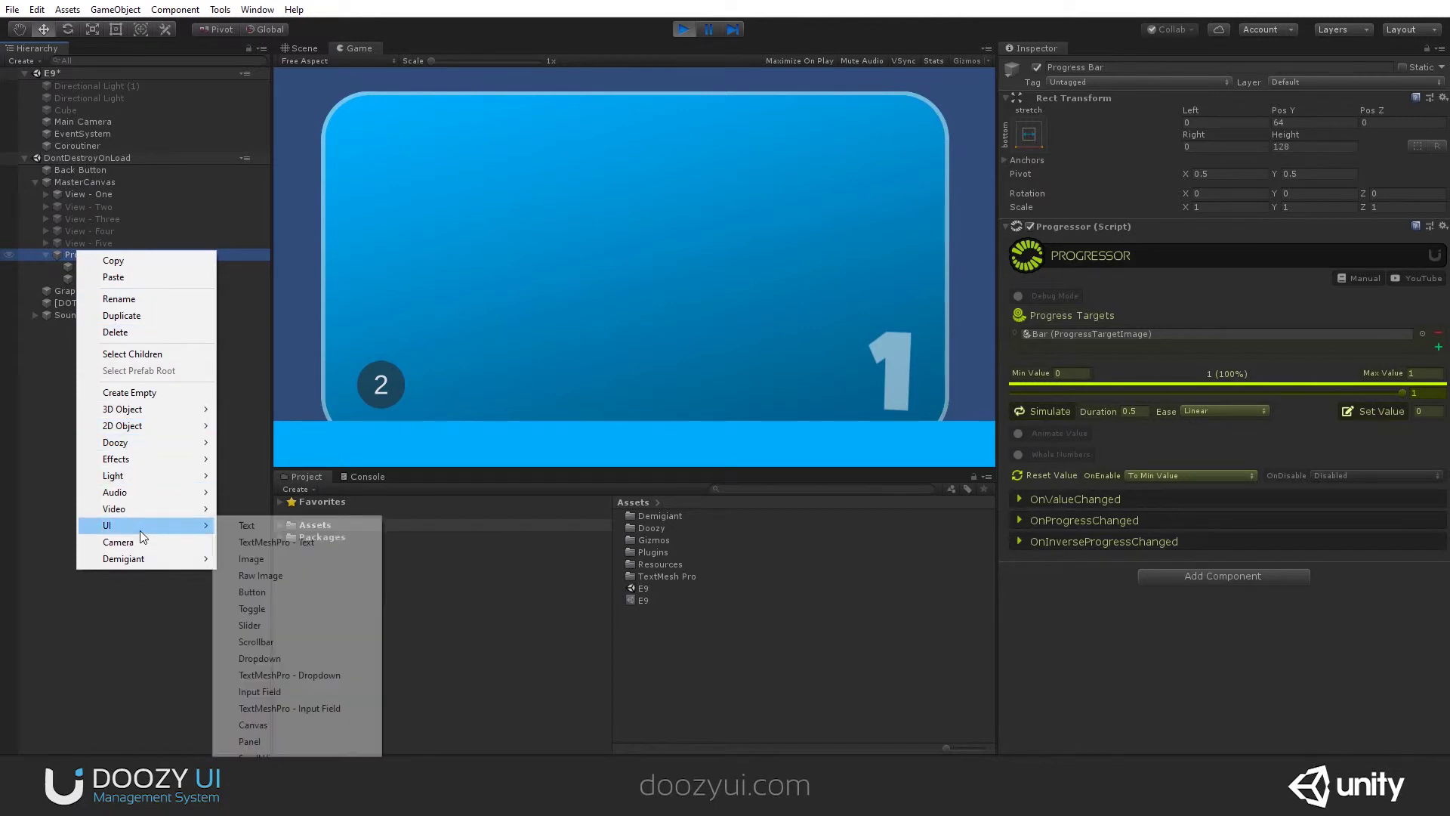
pyautogui.click(242, 559)
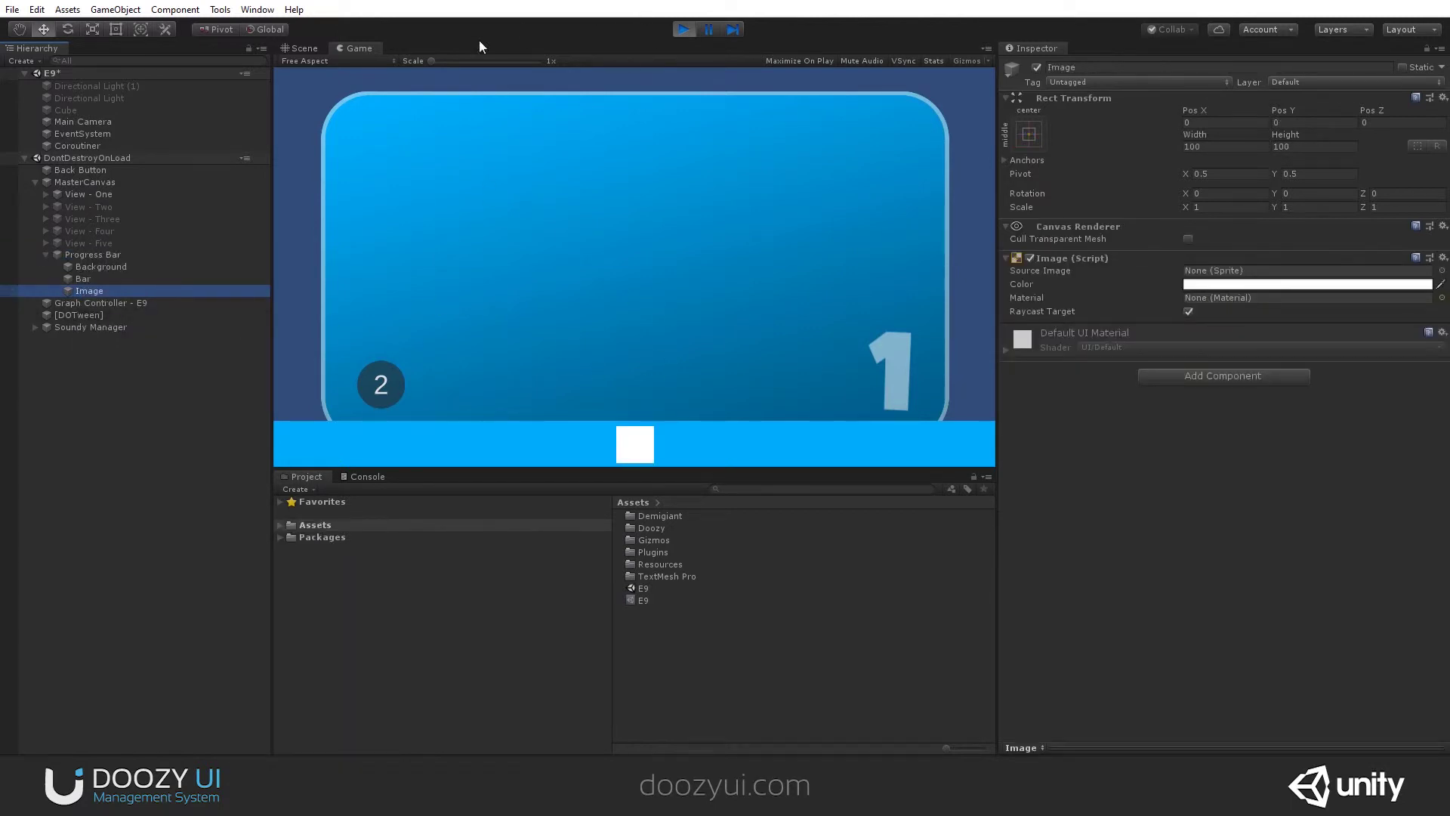
pyautogui.click(321, 50)
pyautogui.moveTo(687, 376); pyautogui.dragTo(674, 266)
pyautogui.scroll(3, 676, 379)
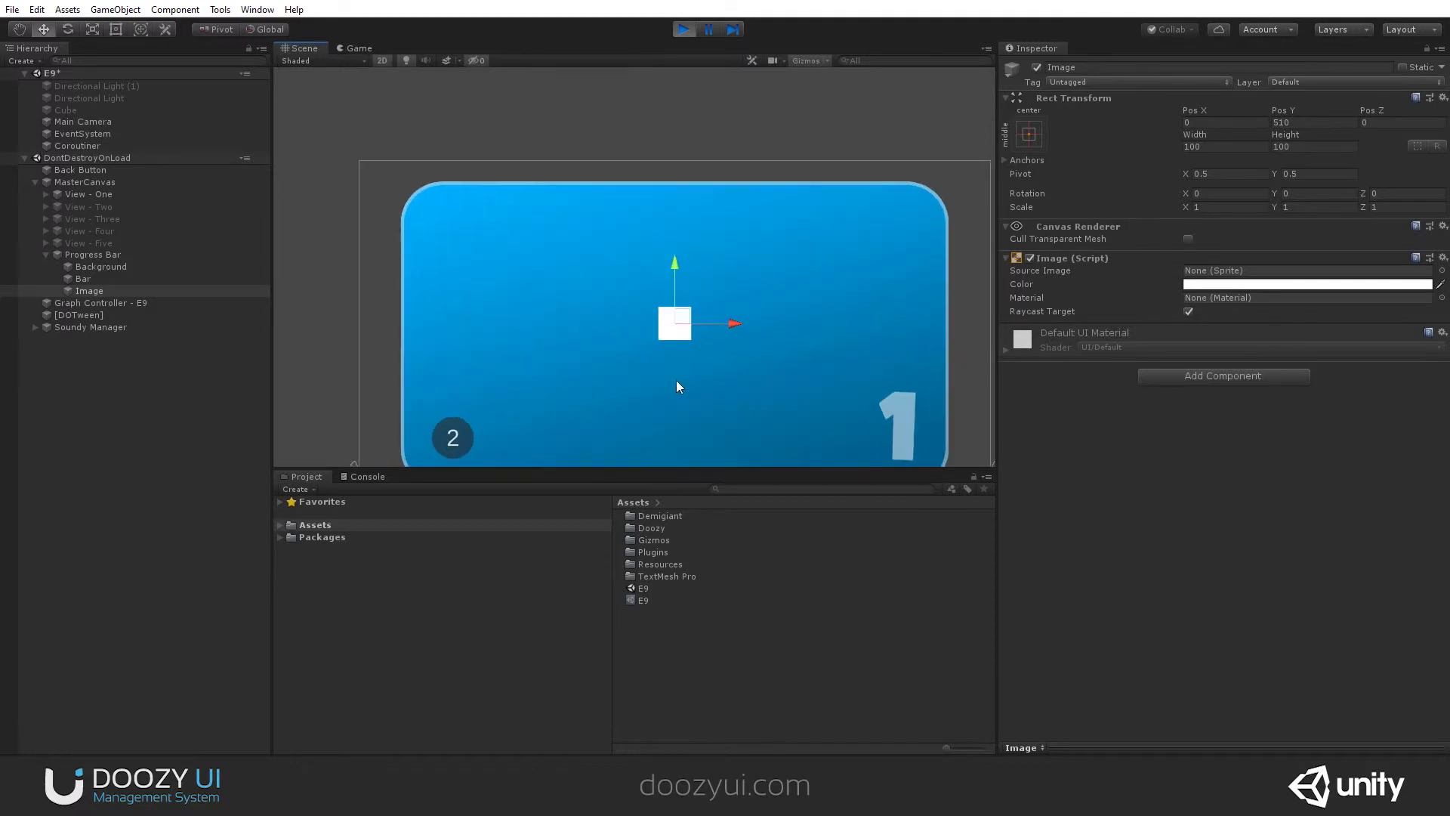
pyautogui.click(1216, 148)
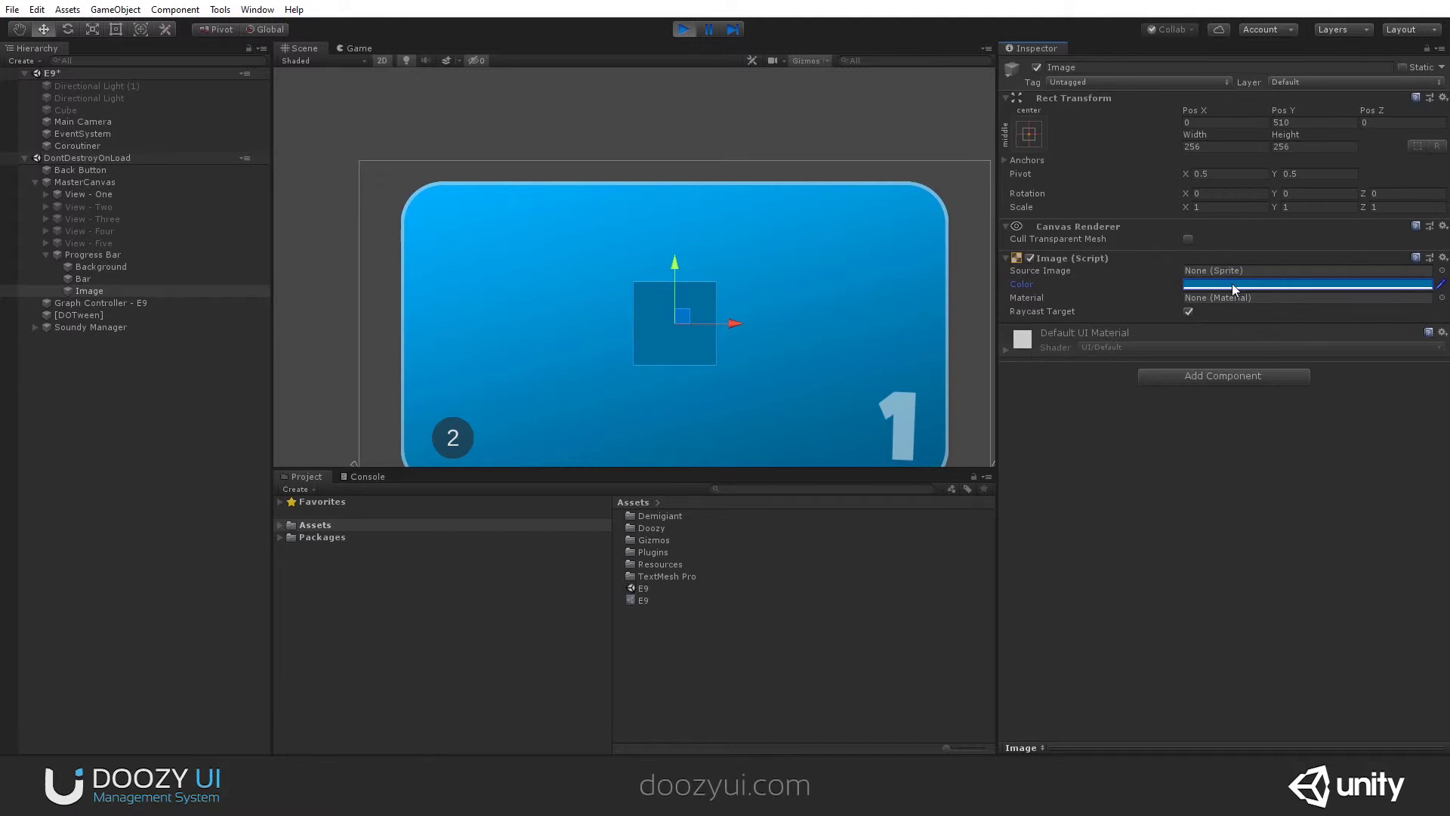
pyautogui.click(1231, 285)
pyautogui.moveTo(1012, 374); pyautogui.dragTo(963, 346)
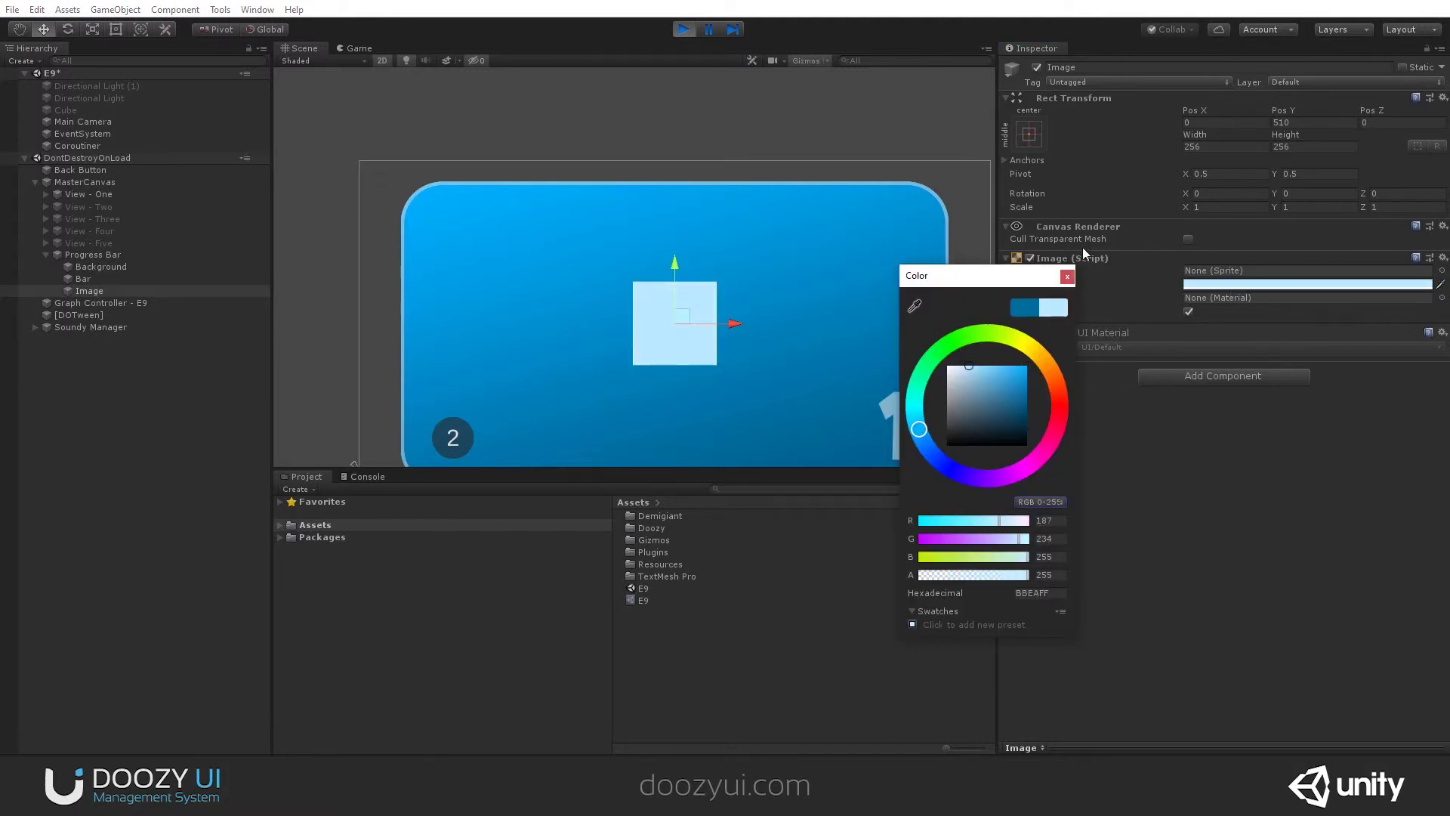
pyautogui.click(1068, 277)
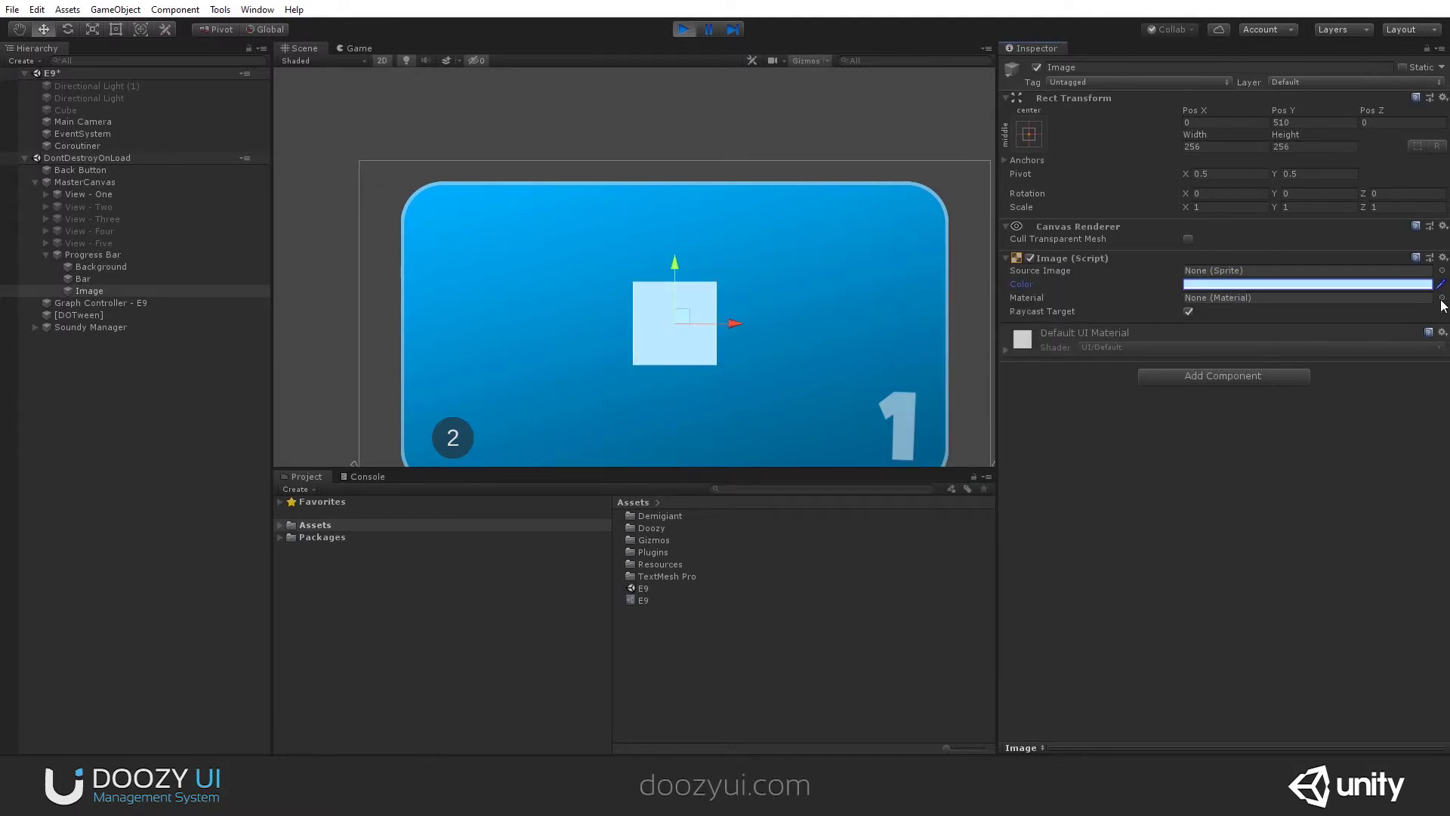
# Give the image the CircleFull@1024px sprite as a Filled Radial 360 image at full
pyautogui.click(1442, 270)
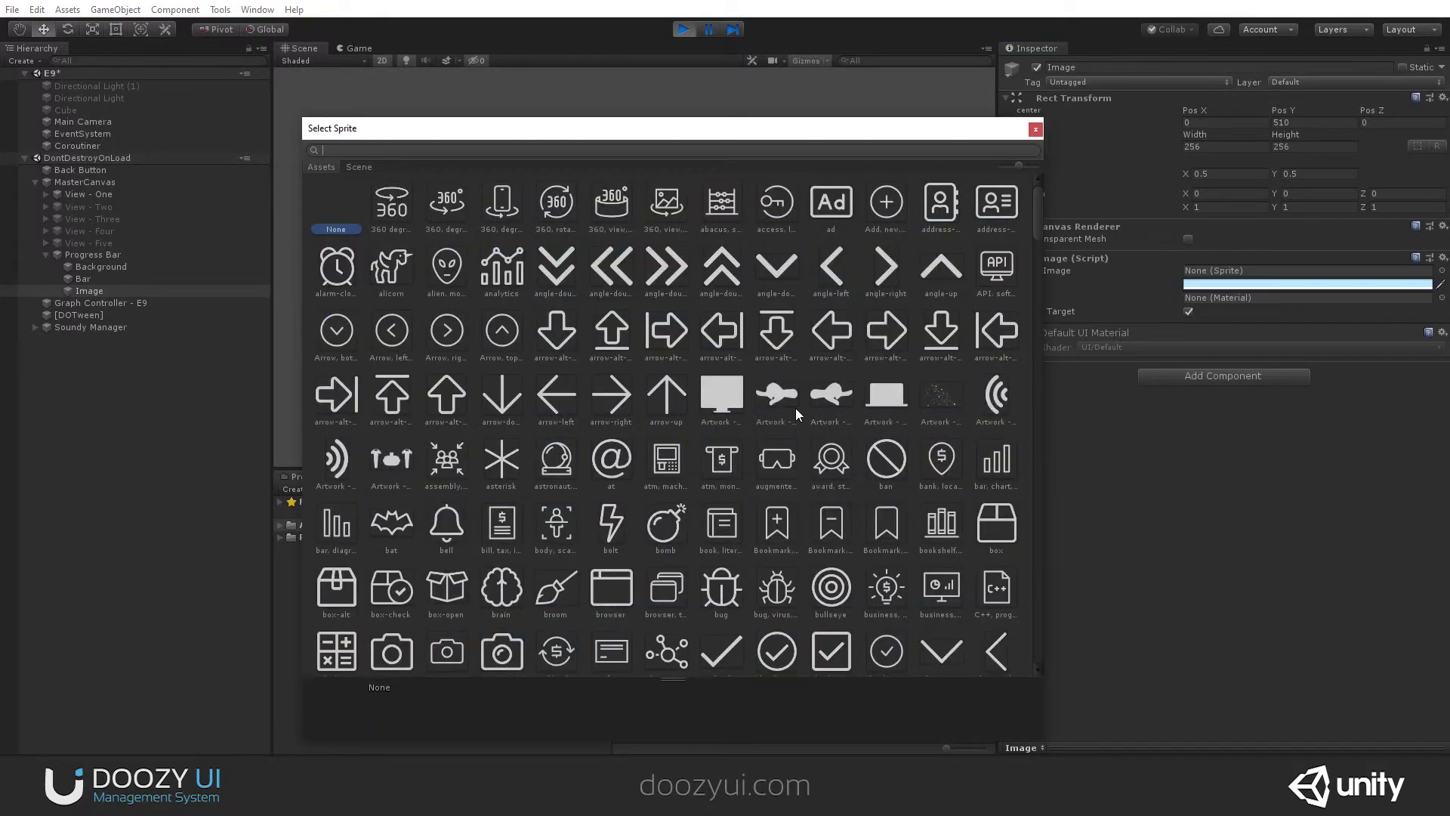
pyautogui.write('circle')
pyautogui.doubleClick(805, 292)
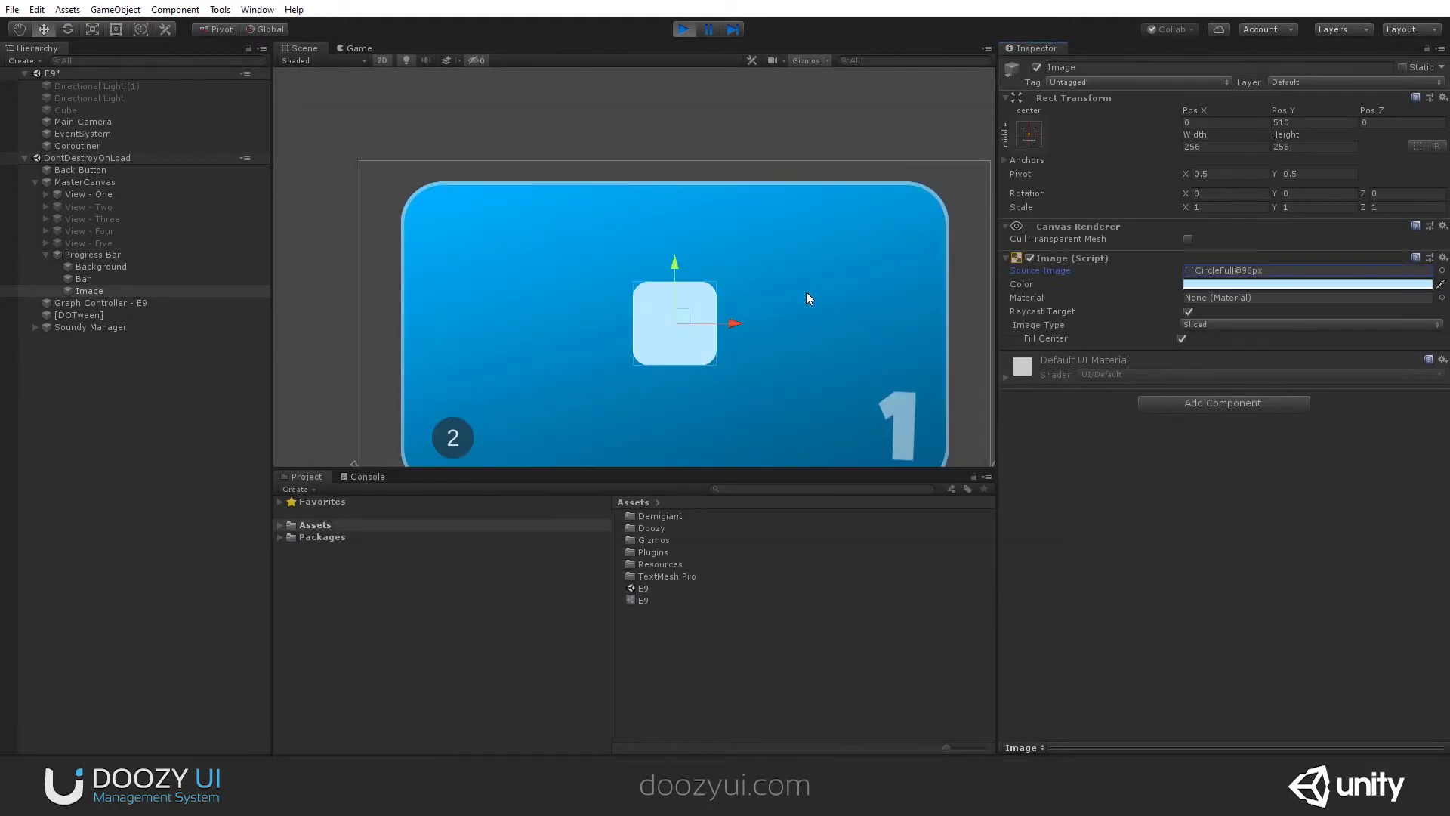
pyautogui.click(1443, 270)
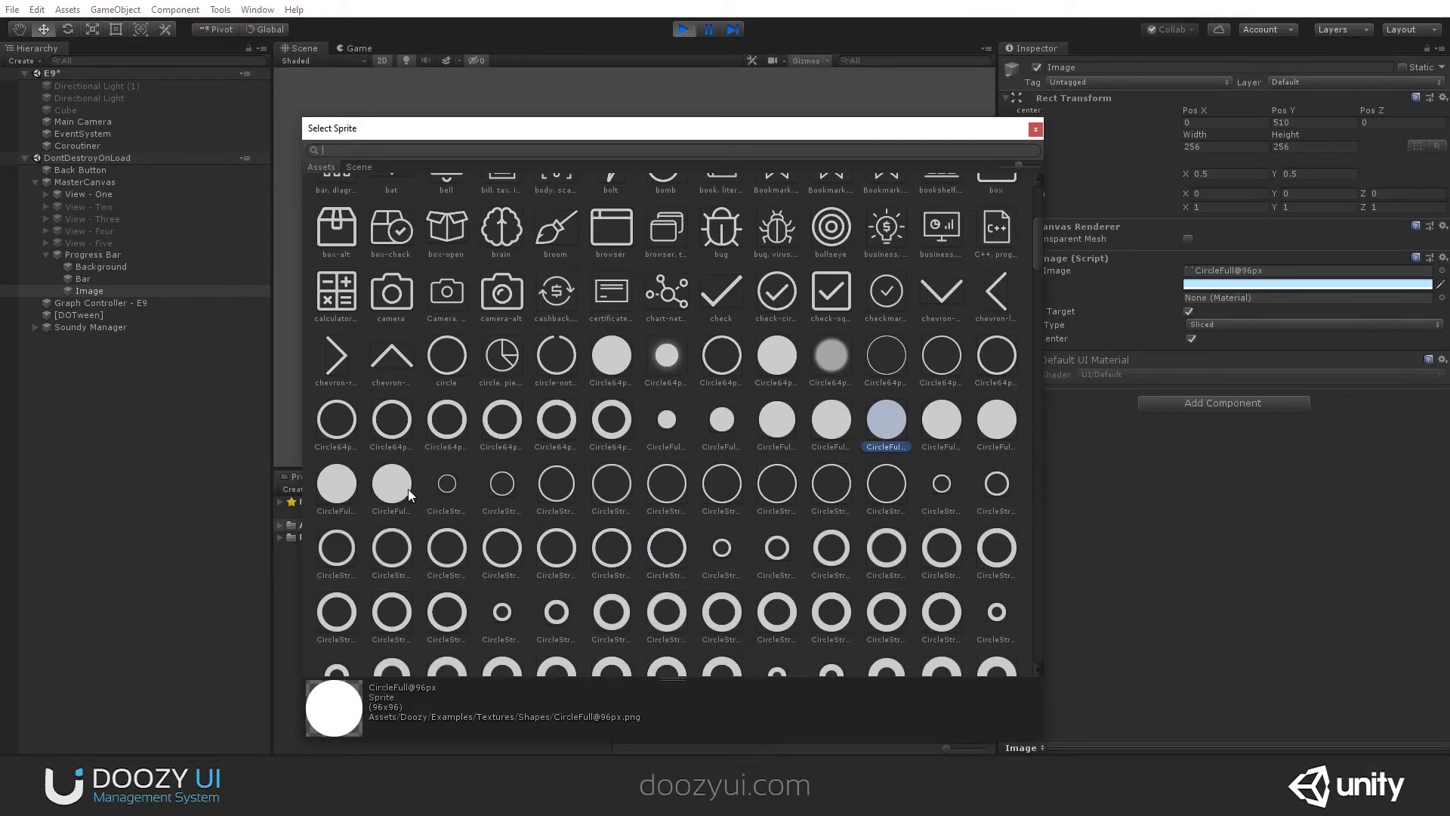
pyautogui.doubleClick(1003, 418)
pyautogui.click(1232, 325)
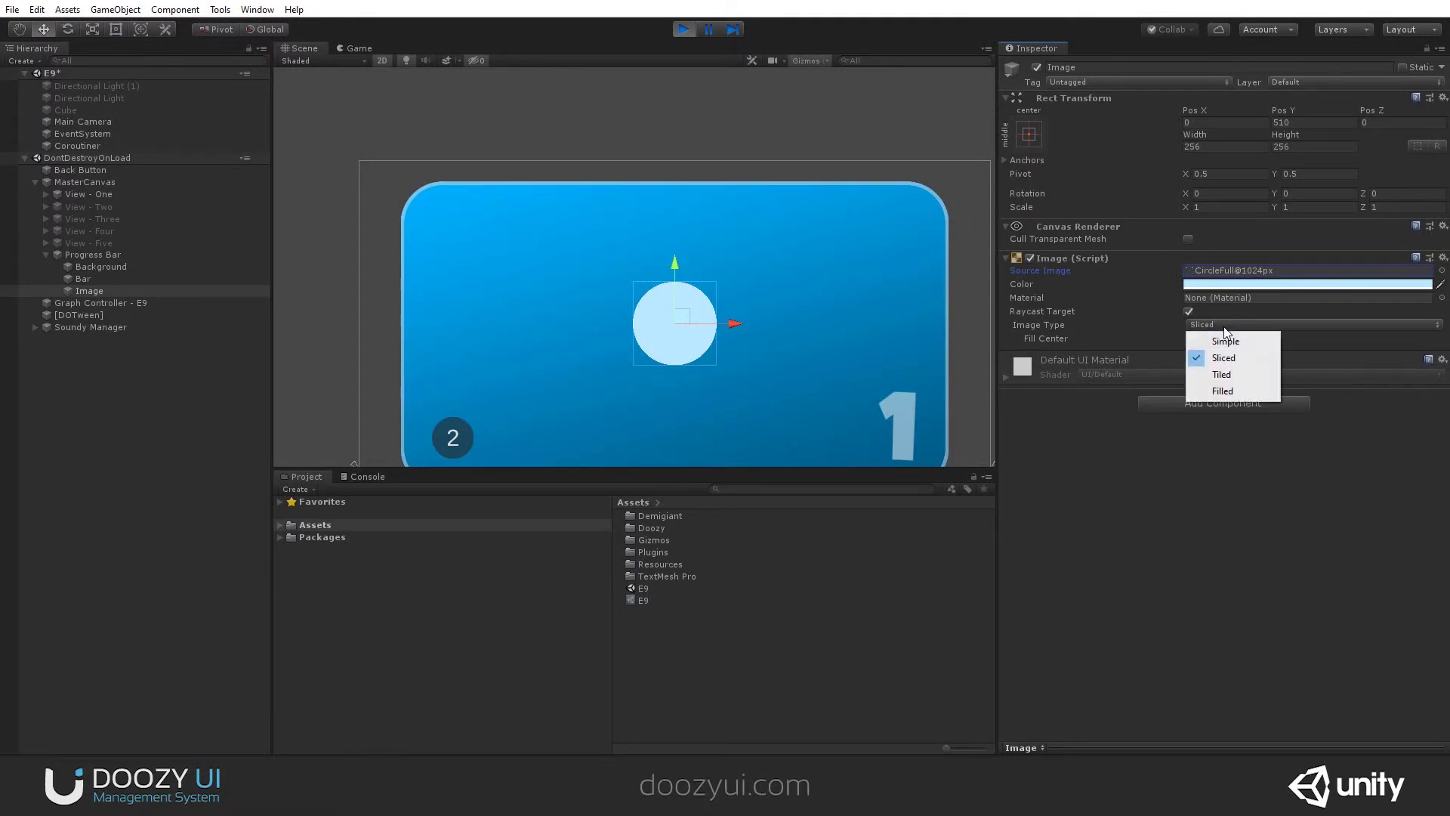
pyautogui.click(1224, 393)
pyautogui.moveTo(1184, 365); pyautogui.dragTo(1409, 367)
pyautogui.click(1167, 471)
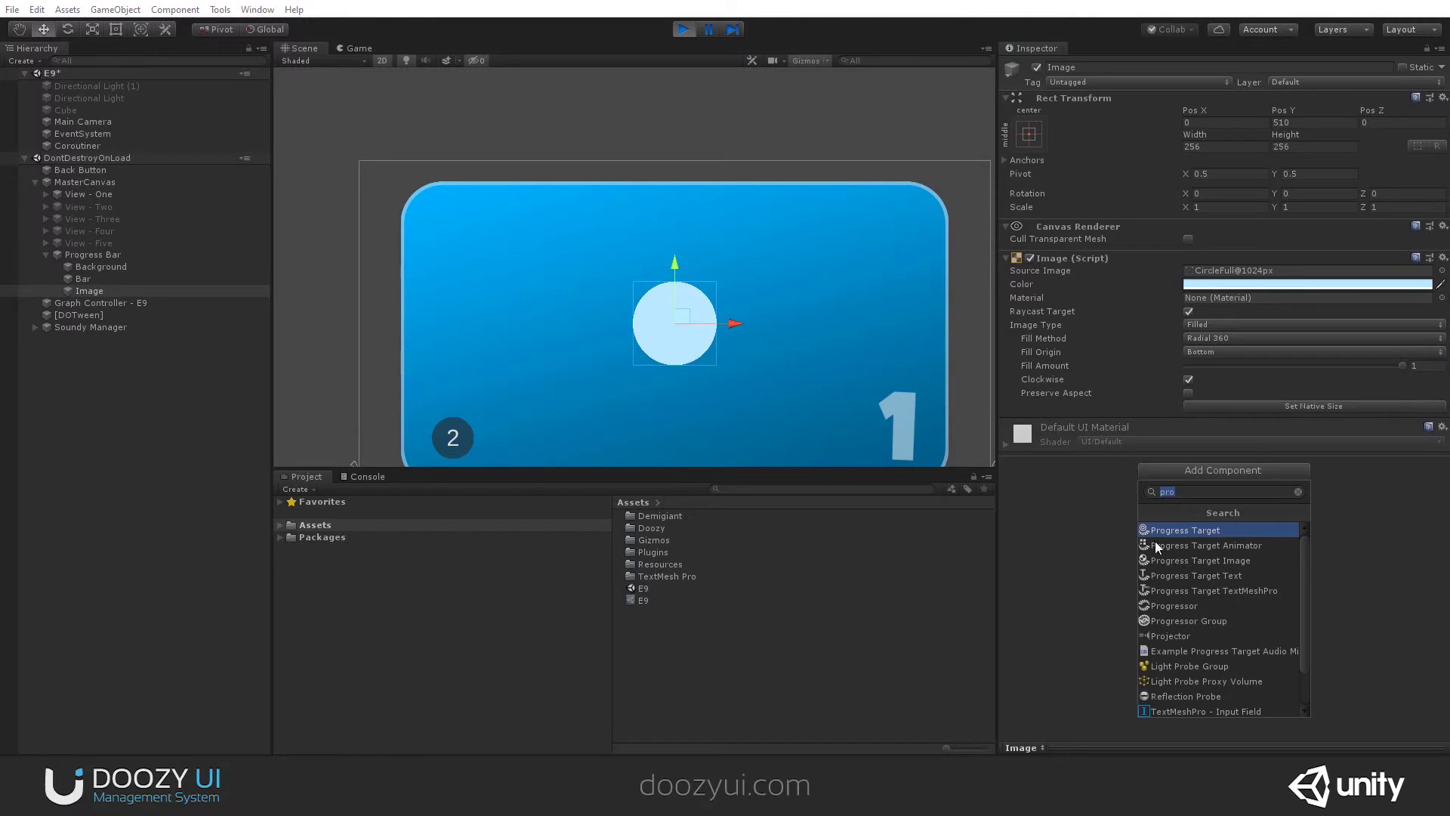
# Give the circle a Progress Target Image on its own Image and add it as Progress Bar's second target
pyautogui.click(1229, 560)
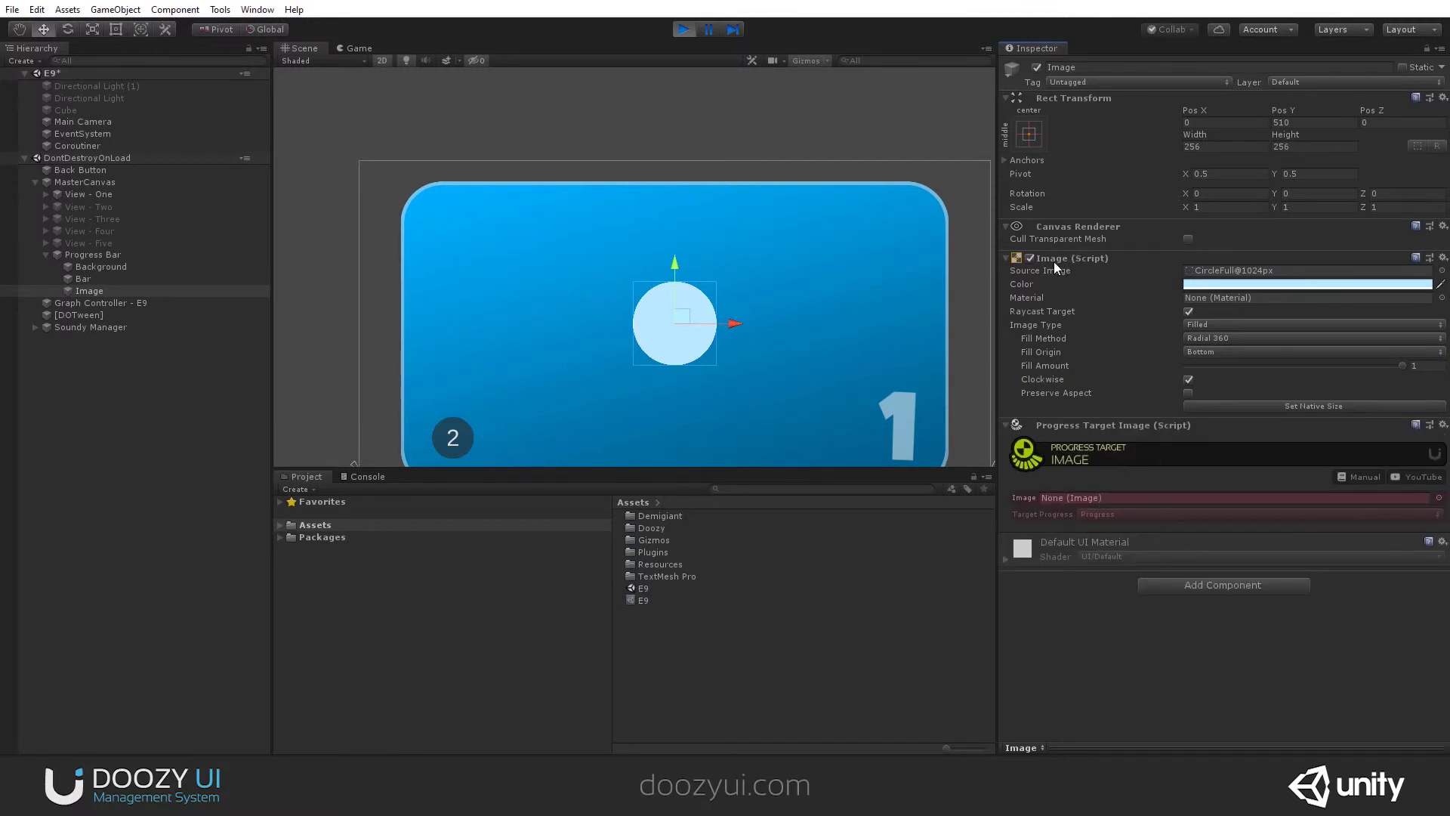
pyautogui.moveTo(1057, 263); pyautogui.dragTo(1070, 501)
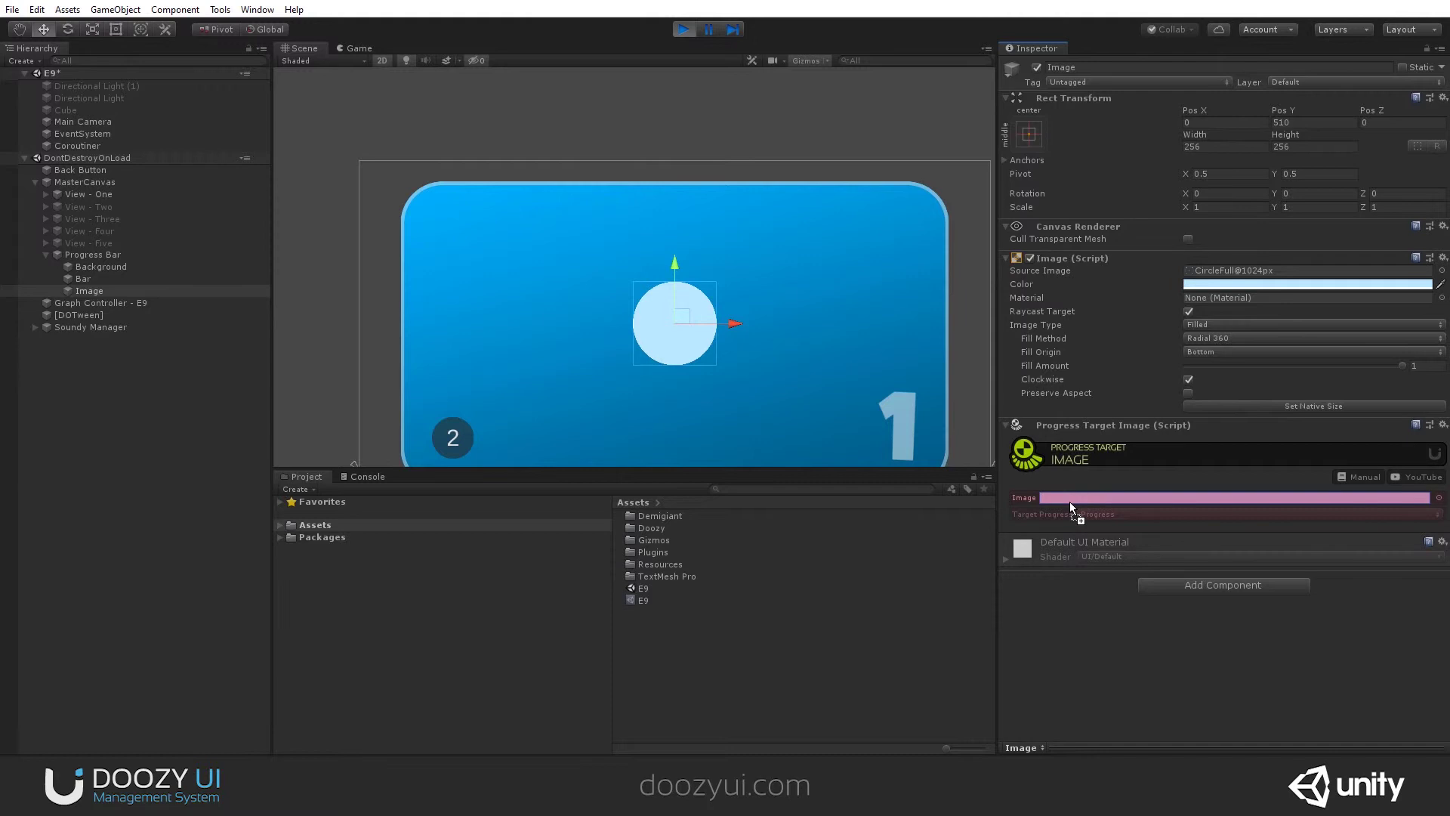
pyautogui.click(105, 257)
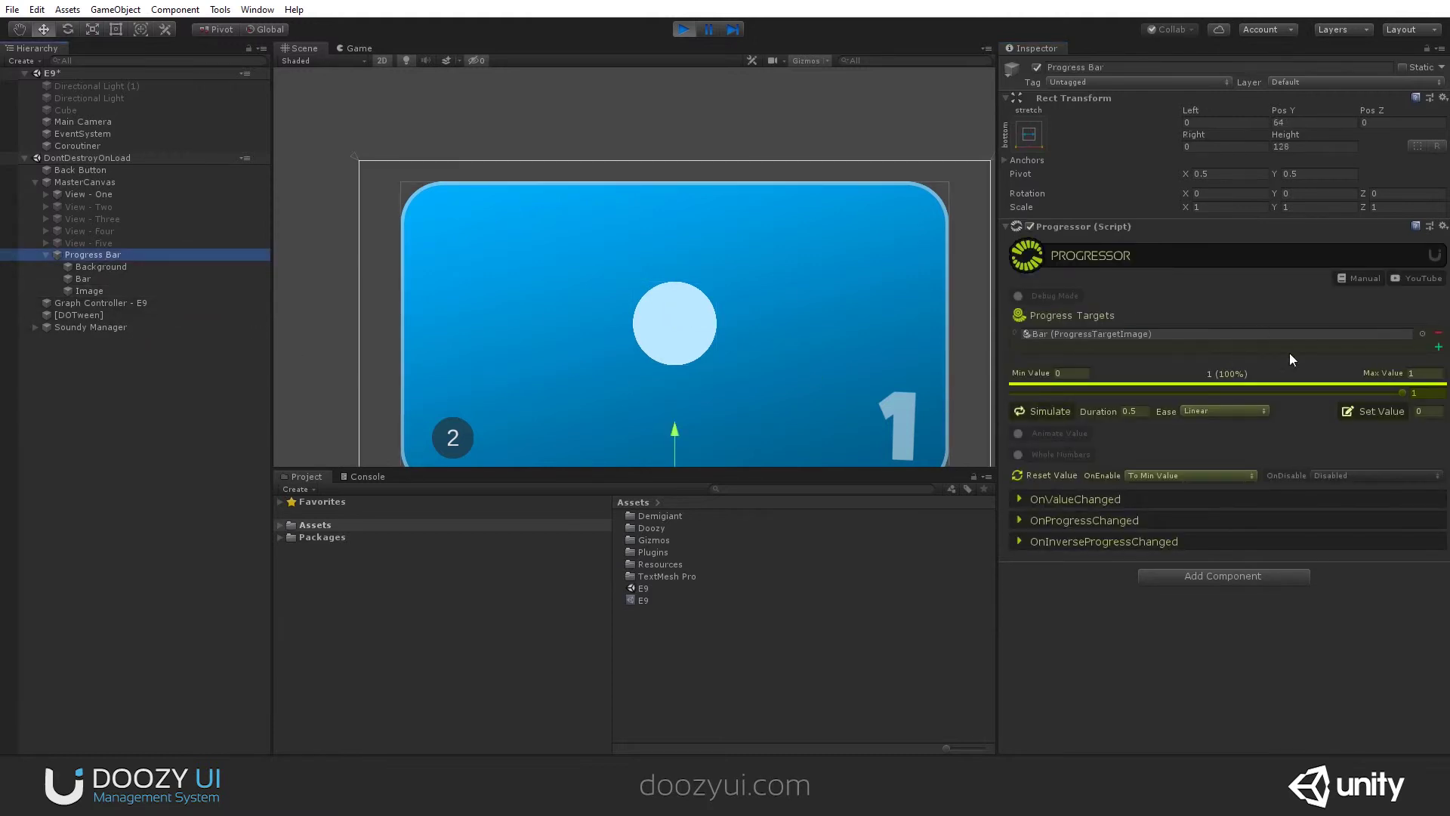
pyautogui.click(1438, 346)
pyautogui.moveTo(96, 290); pyautogui.dragTo(1138, 349)
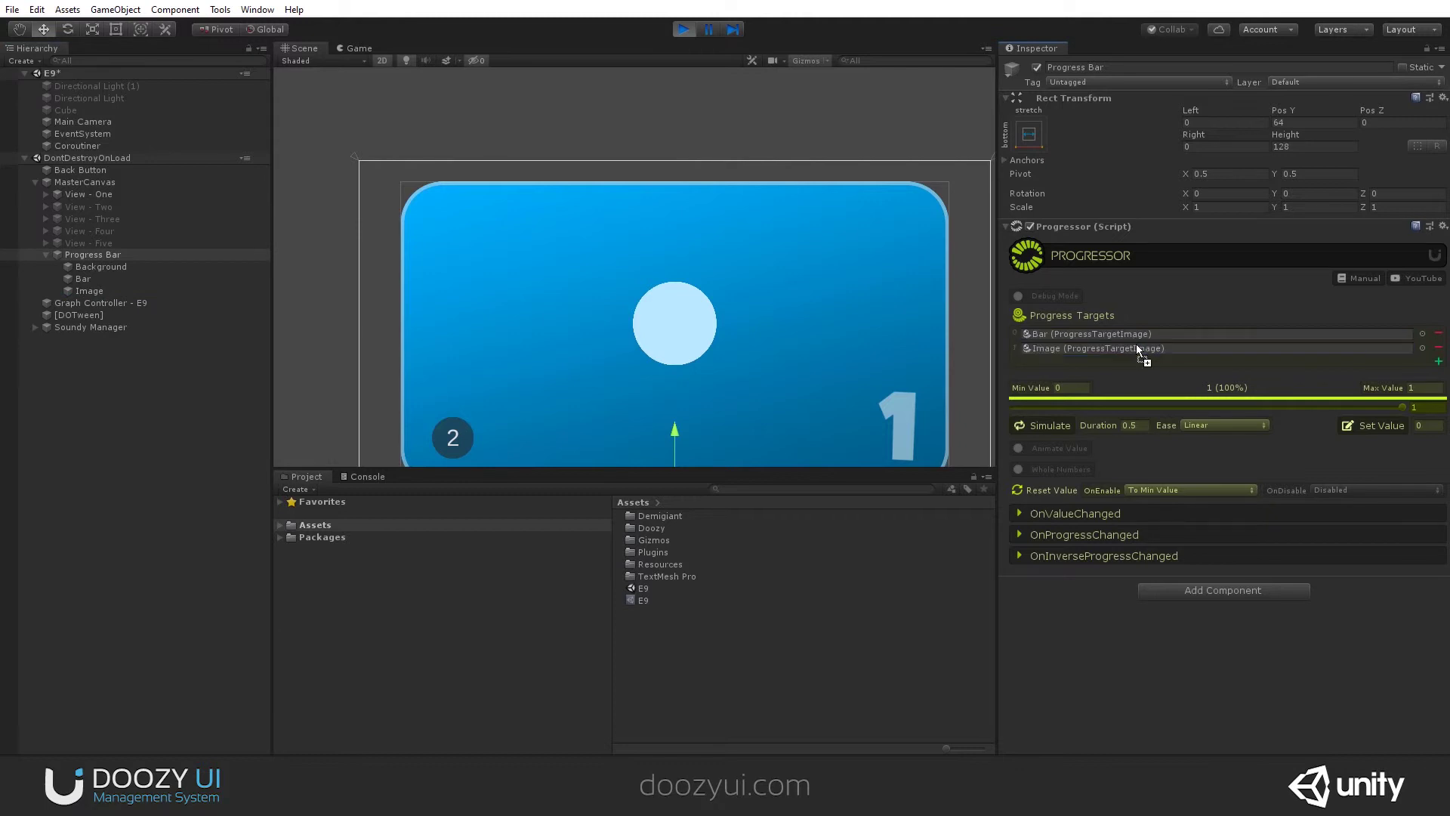
pyautogui.click(377, 49)
# Toggle between View One and View Two twice in Play mode, then stop playing
pyautogui.click(387, 373)
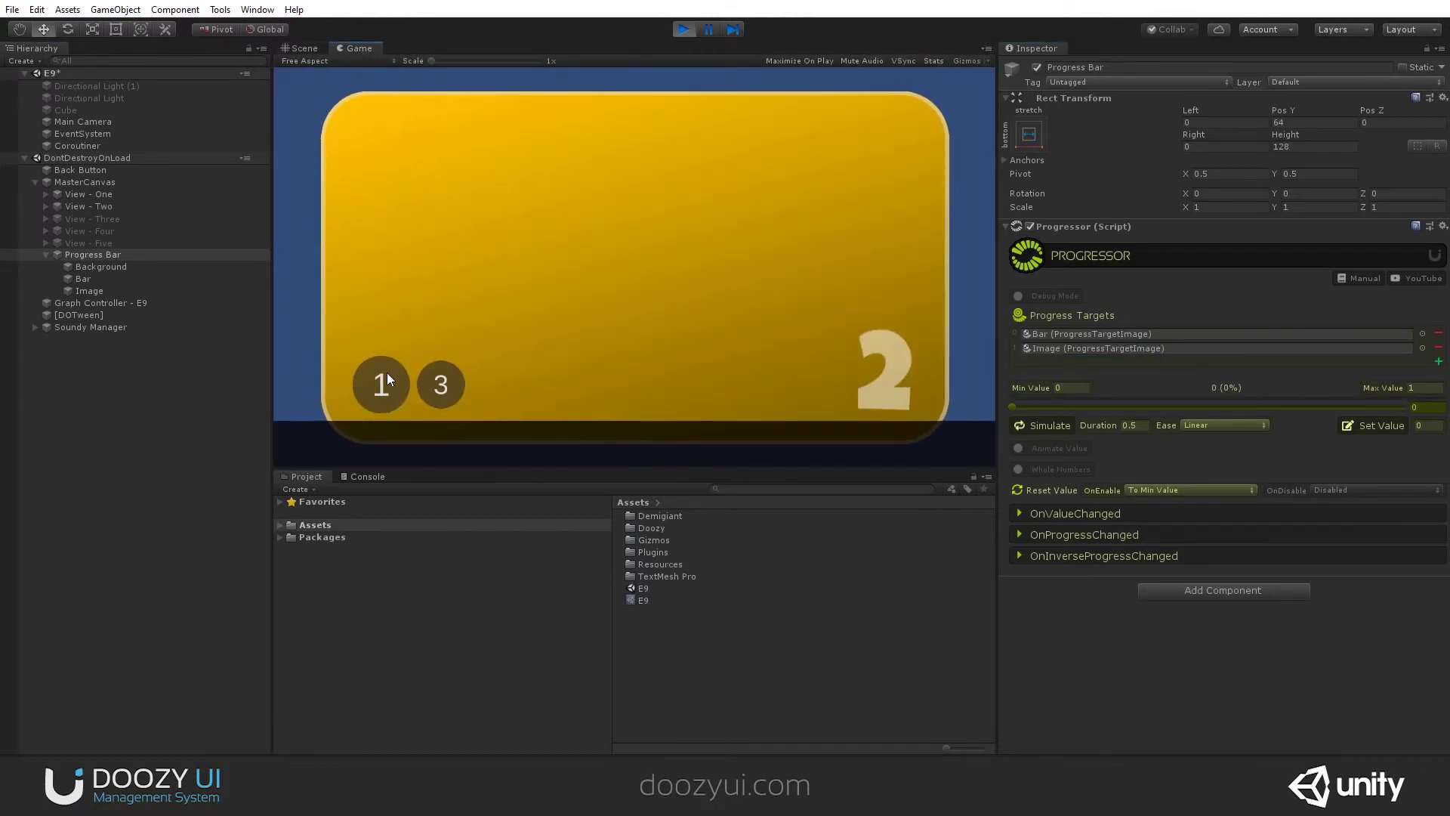
pyautogui.click(387, 373)
pyautogui.click(387, 373)
pyautogui.click(387, 373)
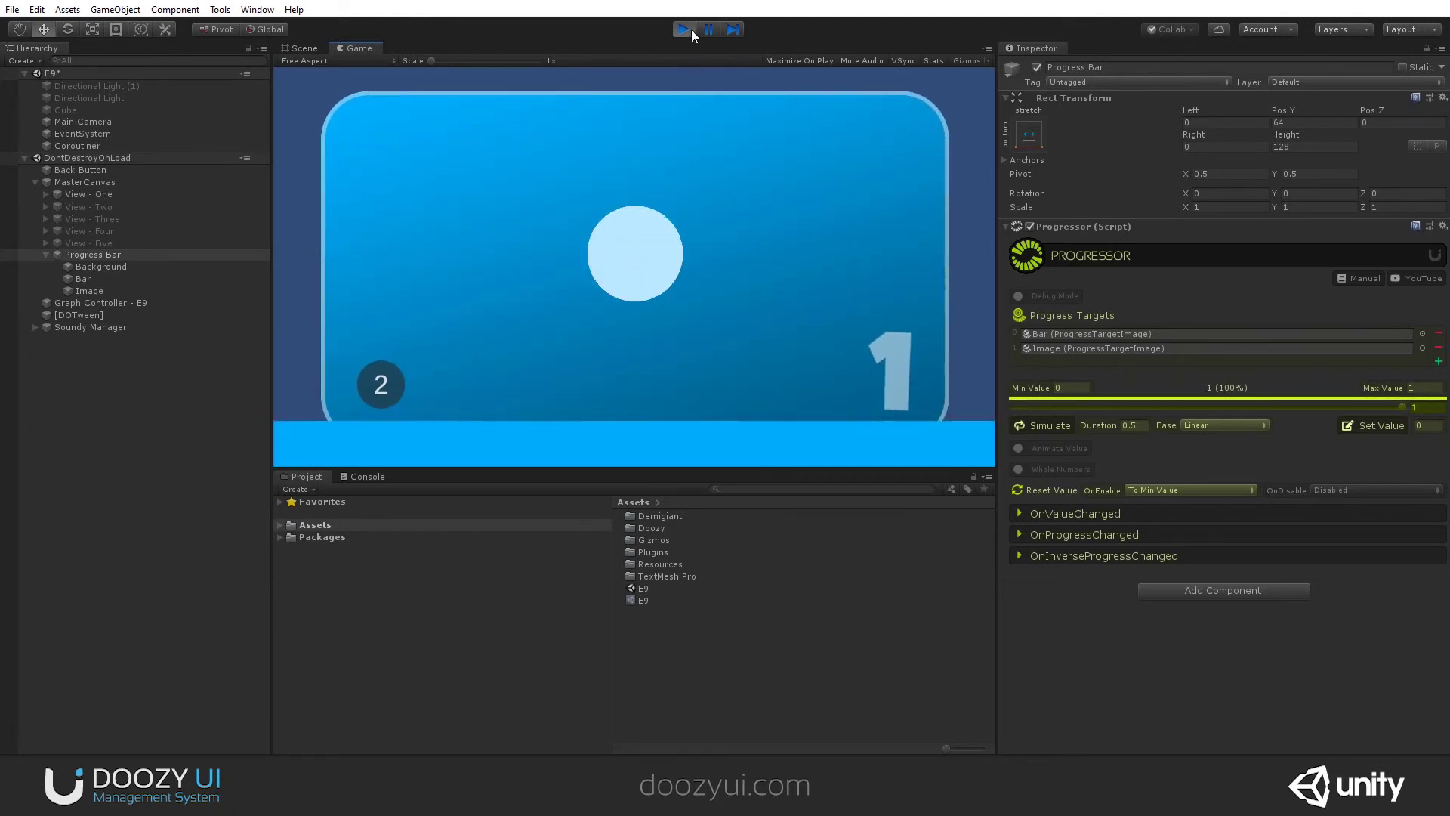
pyautogui.click(682, 30)
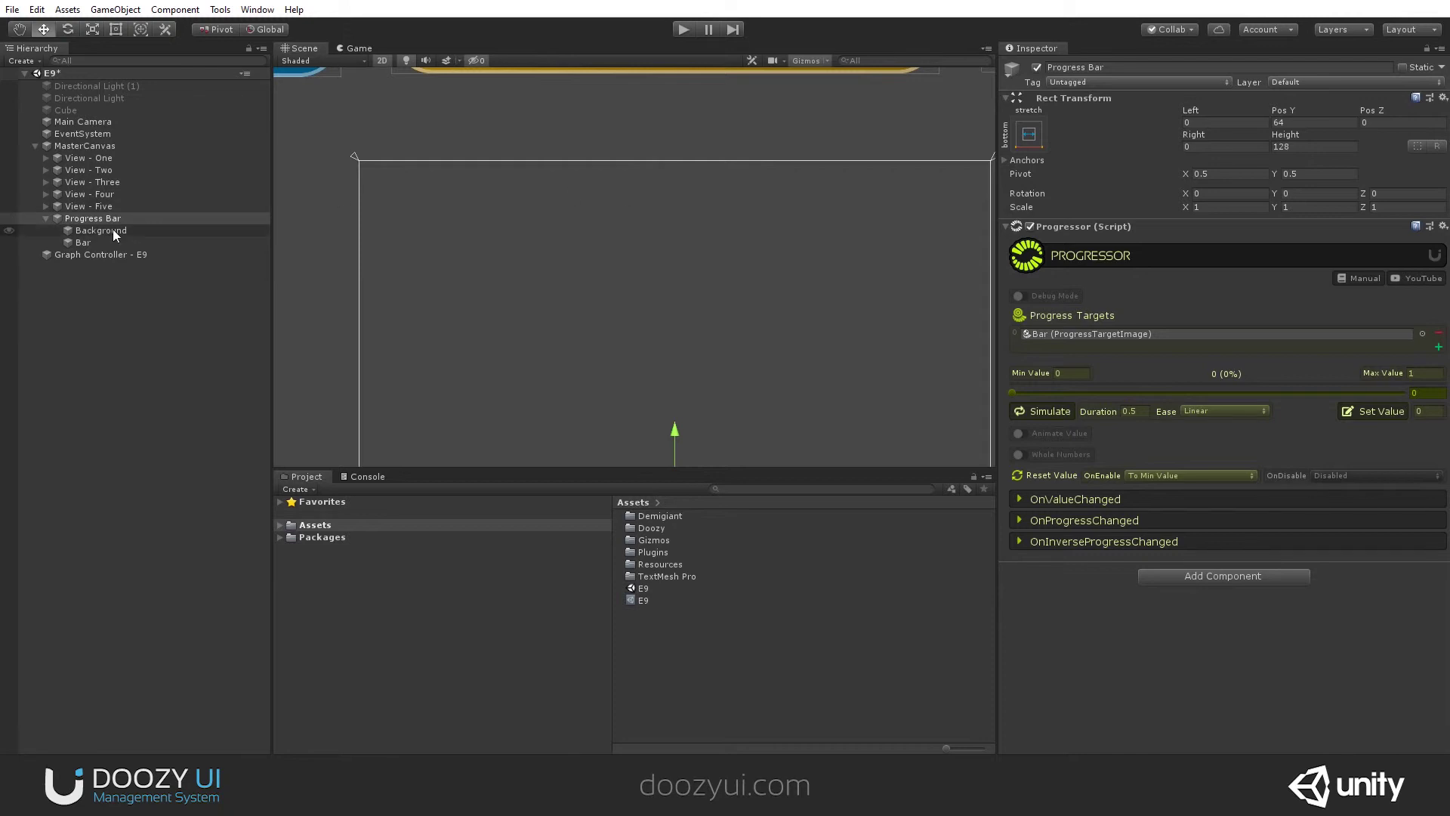
# Drag the Bar image's Fill Amount slider to 0.338, then check Progress Bar's targets
pyautogui.click(91, 242)
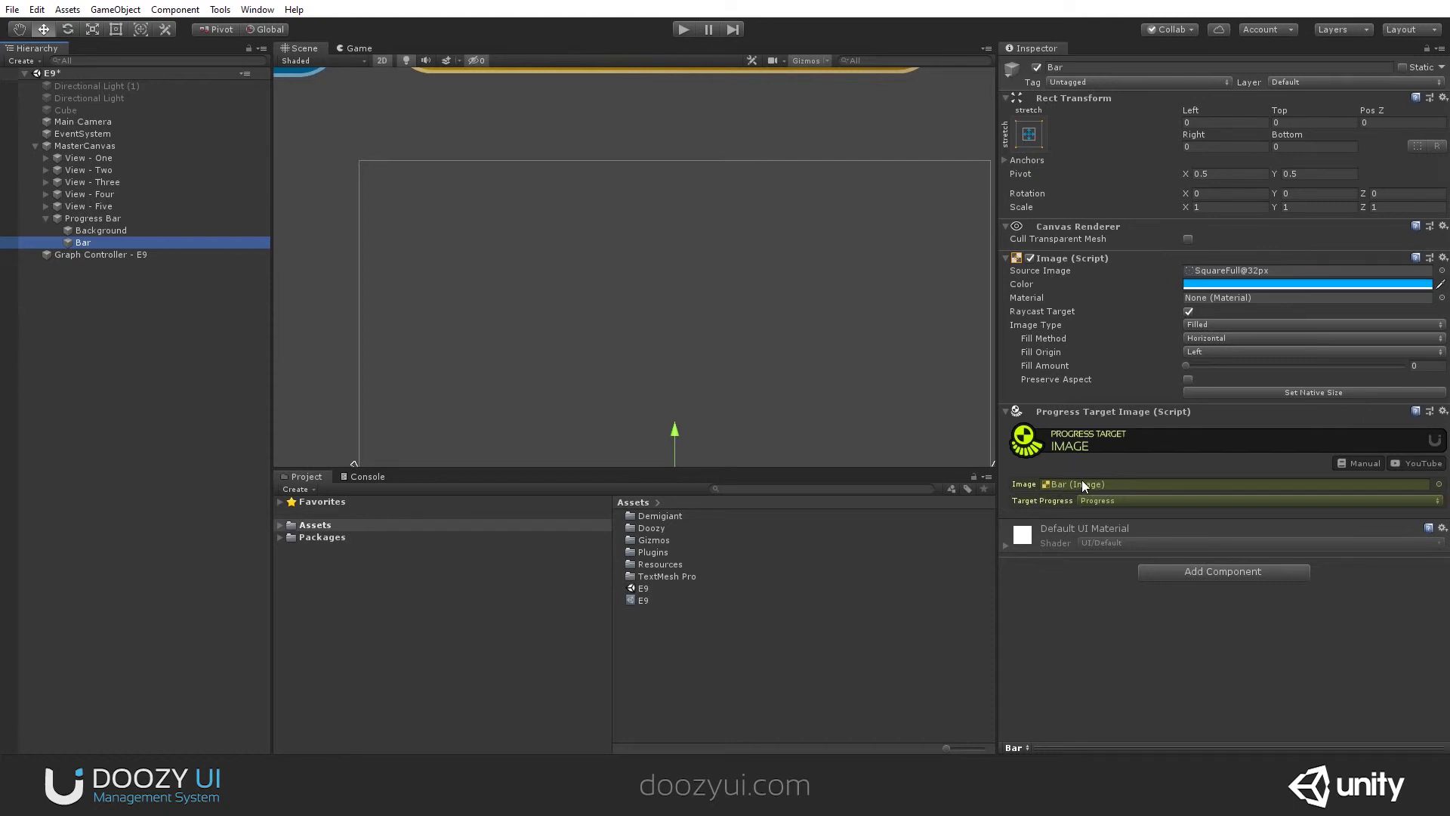
pyautogui.moveTo(1190, 366); pyautogui.dragTo(1287, 371)
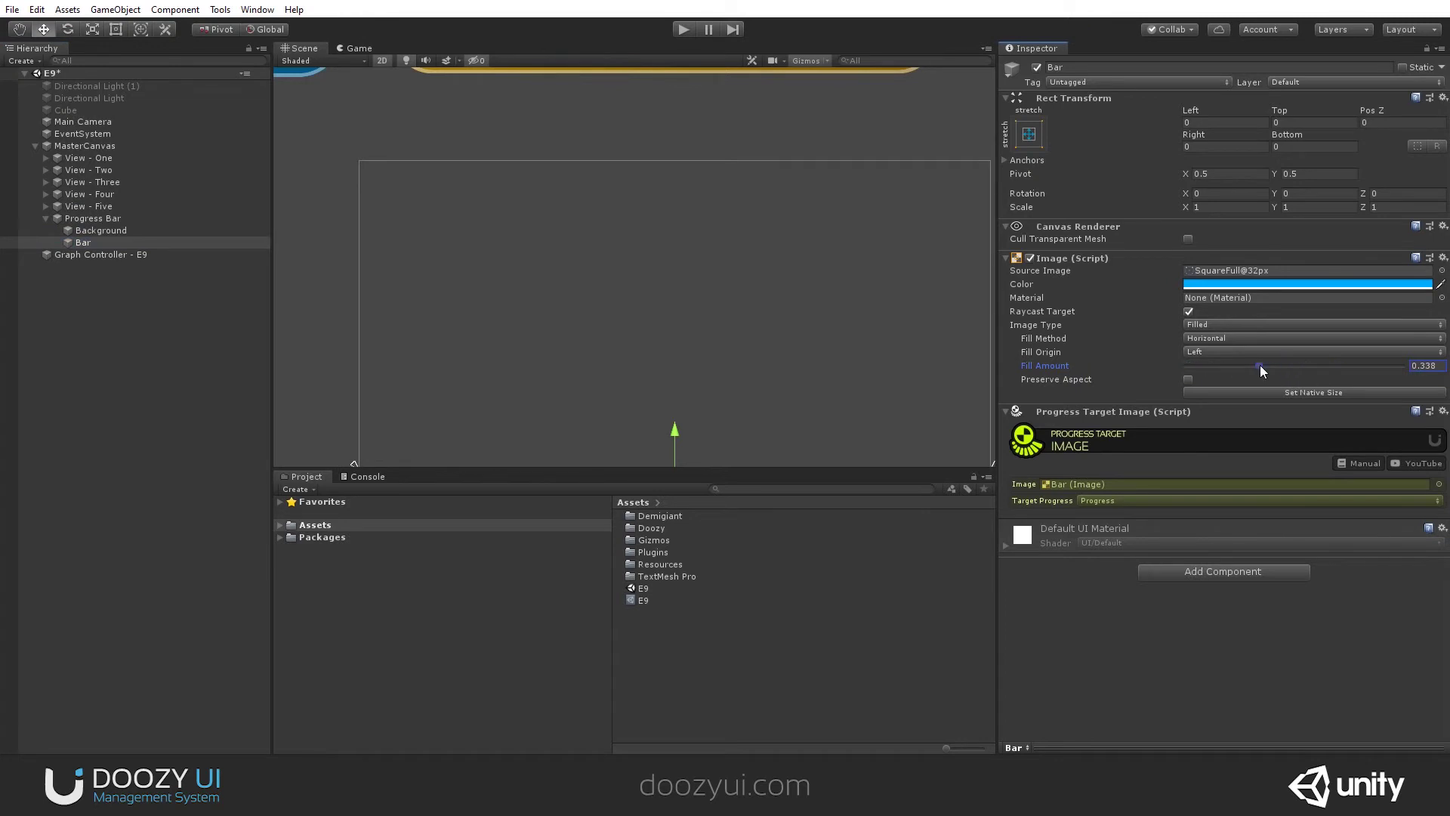
pyautogui.click(114, 218)
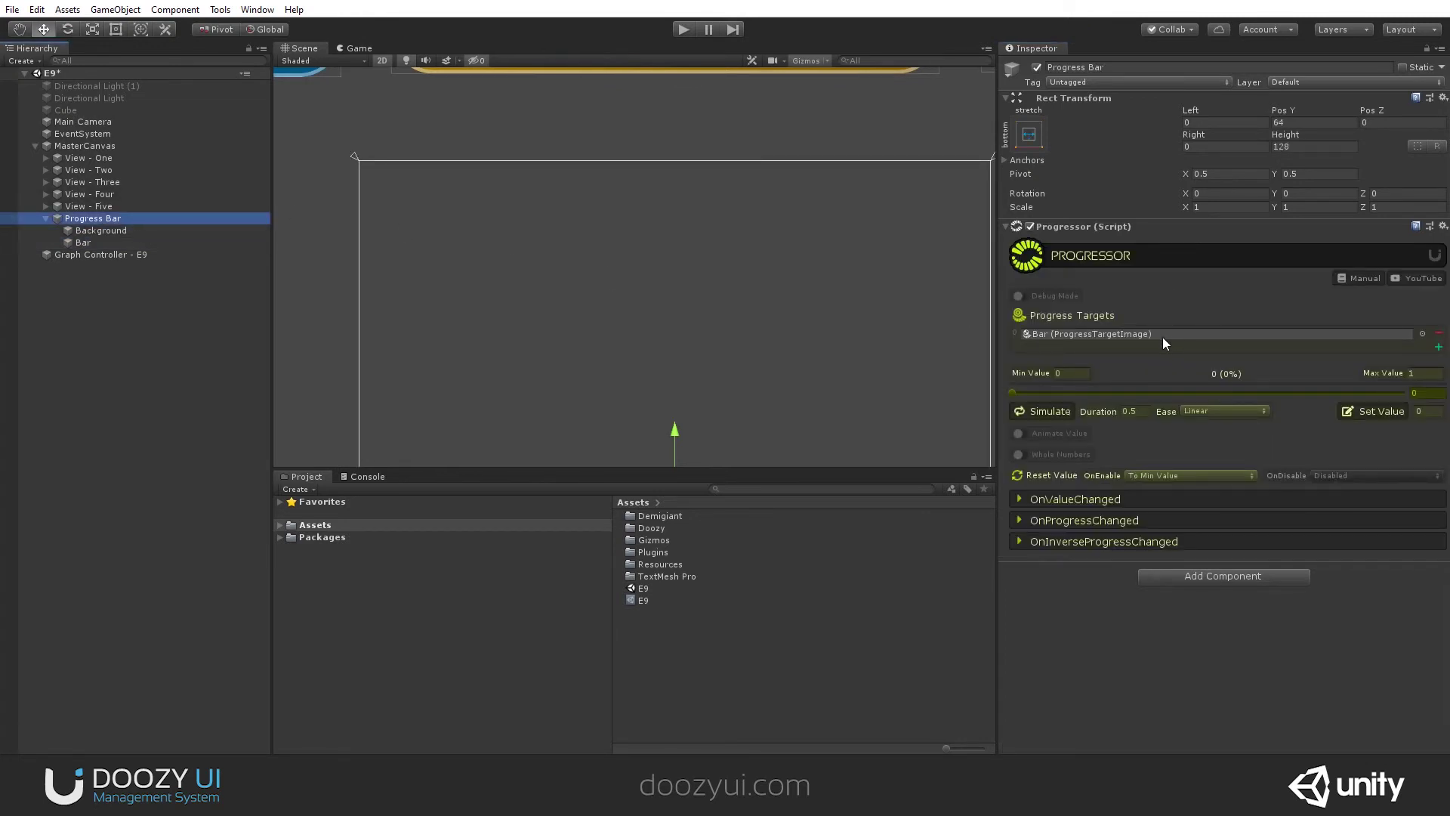
pyautogui.click(80, 241)
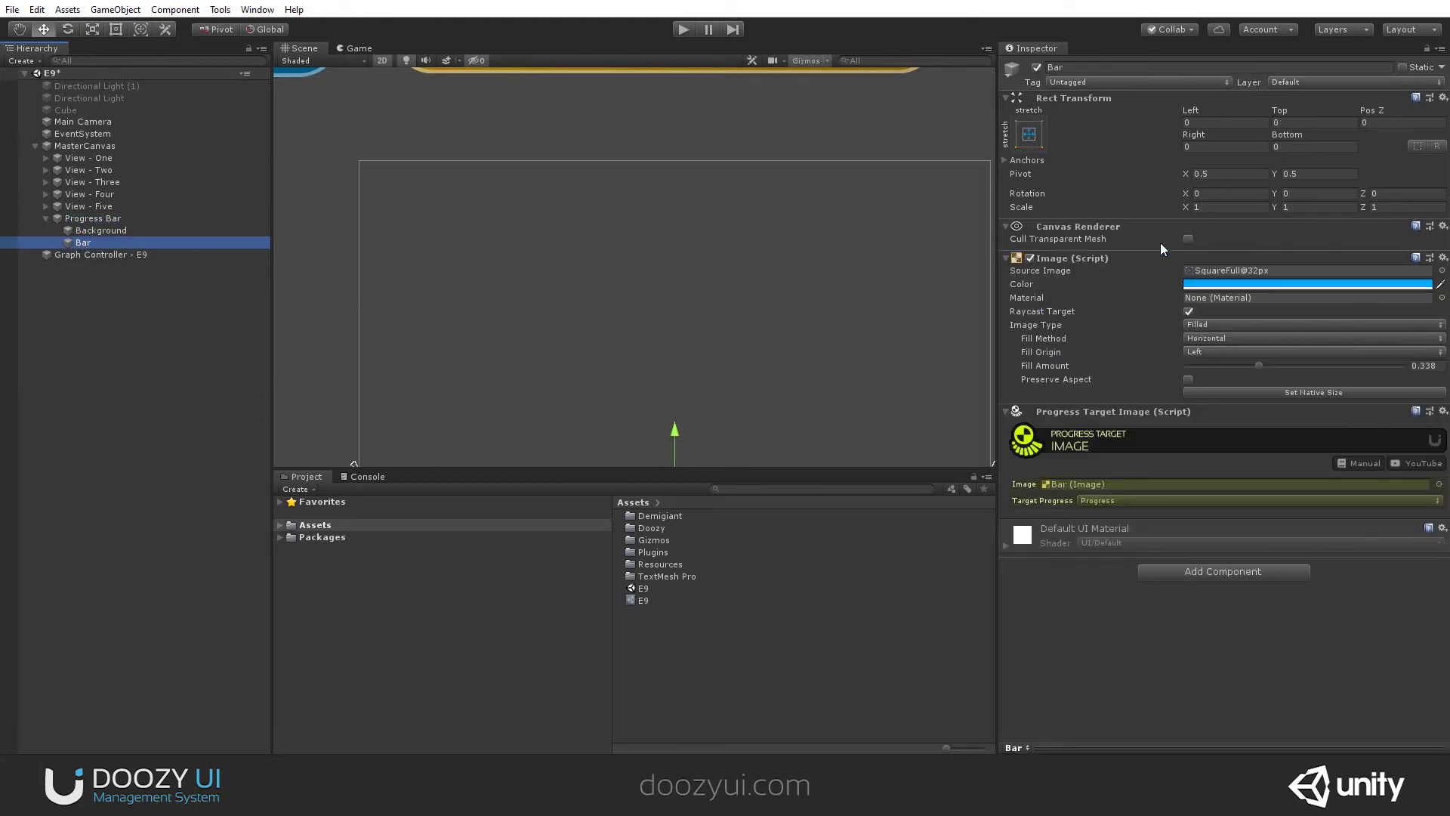